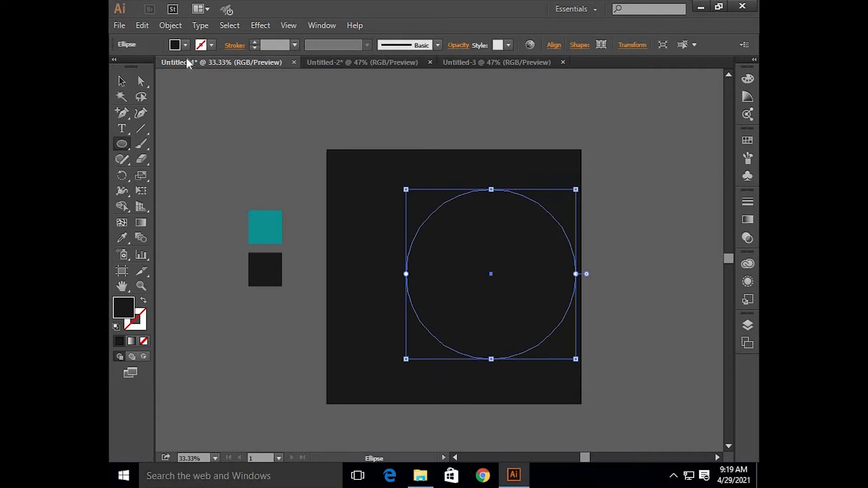
# Step: Fill the circle with white, centre it on the dark square and enlarge it slightly
pyautogui.click(186, 44)
pyautogui.click(215, 113)
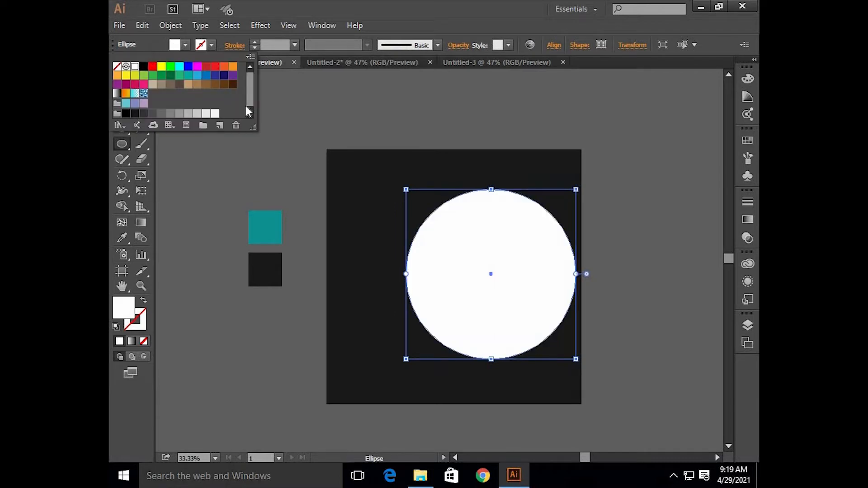
pyautogui.press('v')
pyautogui.click(317, 107)
pyautogui.moveTo(445, 240); pyautogui.dragTo(428, 244)
pyautogui.moveTo(540, 365)
pyautogui.mouseDown()
pyautogui.moveTo(557, 369)
pyautogui.moveTo(549, 372)
pyautogui.mouseUp()
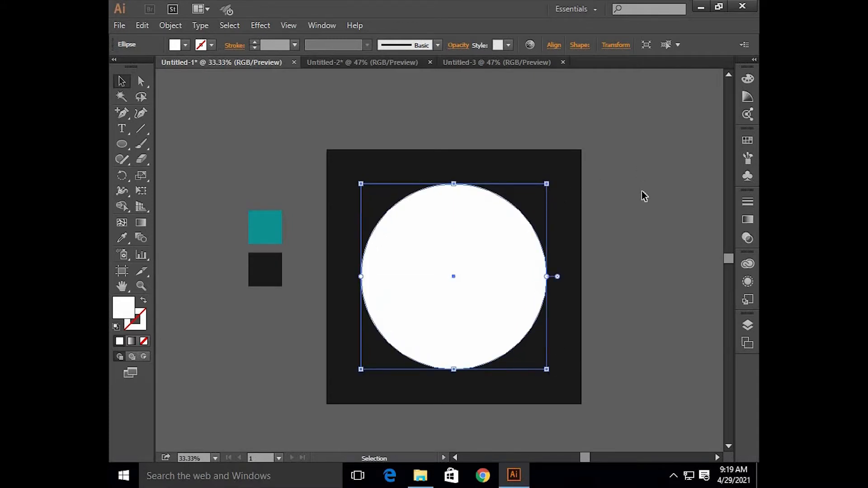
# Step: Duplicate the white circle in place and enlarge the copy around the same centre
pyautogui.press('a')
pyautogui.press('ctrl')
pyautogui.moveTo(549, 370); pyautogui.dragTo(564, 382)
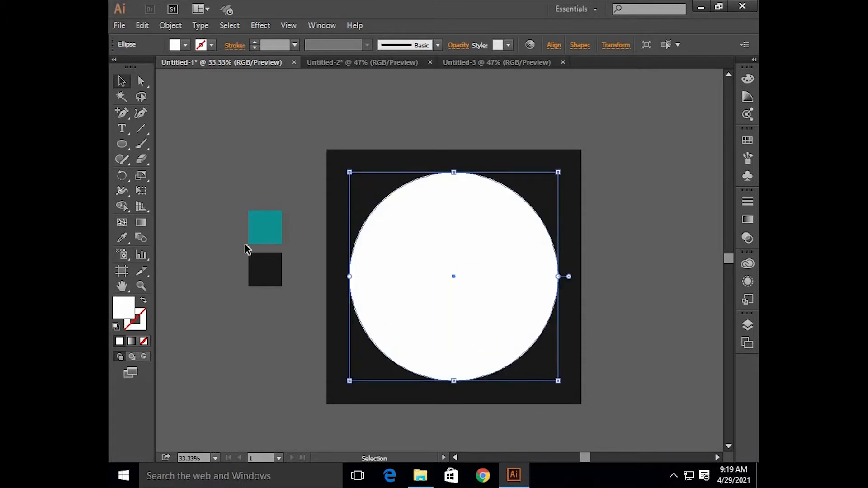
# Step: Turn the larger circle into an unfilled ring with the teal swatch colour as a 30 pt stroke with round caps
pyautogui.press('i')
pyautogui.click(276, 230)
pyautogui.press('v')
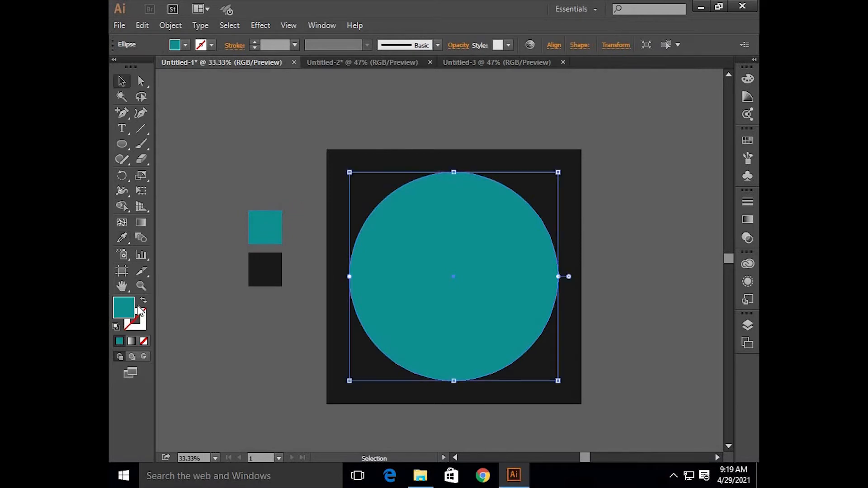
pyautogui.hotkey('shift', 'x')
pyautogui.click(268, 46)
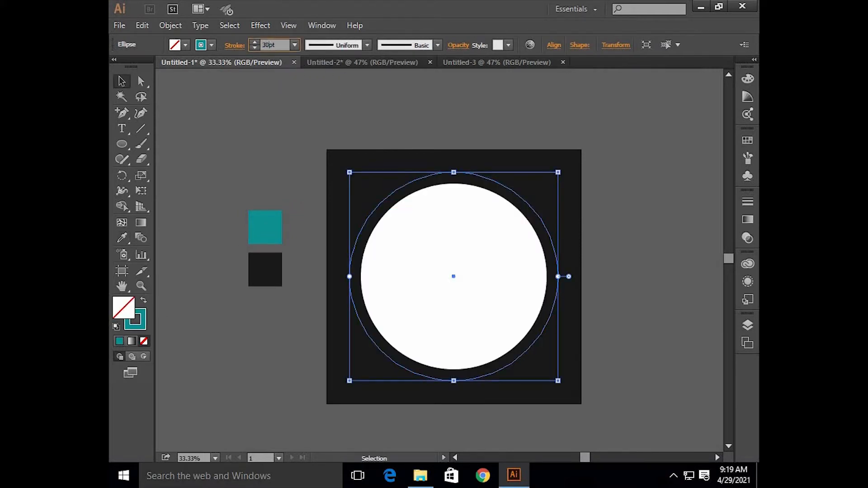
pyautogui.press('Return')
pyautogui.click(234, 47)
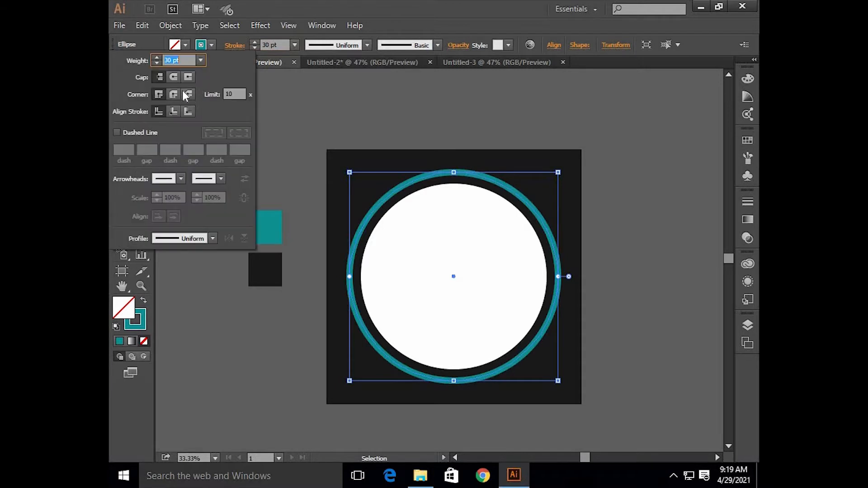
pyautogui.click(173, 78)
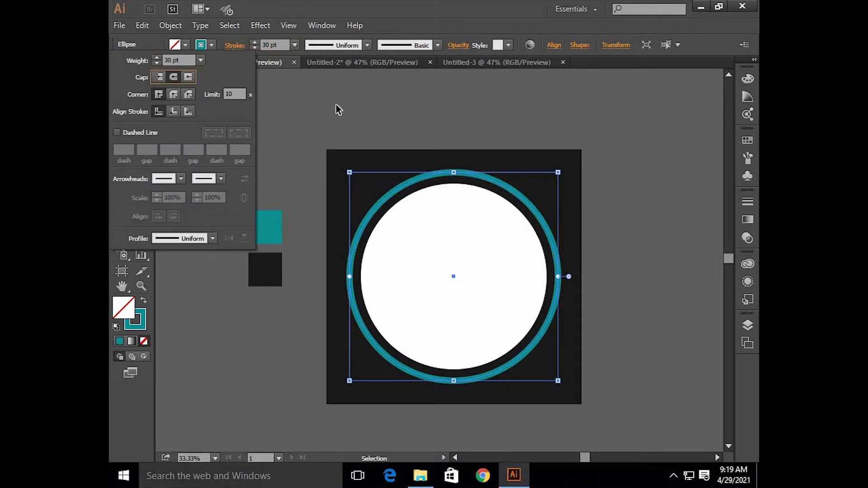
pyautogui.click(338, 124)
# Step: Draw a teal-filled rectangle without stroke over the left half of both circles, with its right edge on their vertical centre line
pyautogui.scroll(1, 349, 152)
pyautogui.moveTo(123, 159); pyautogui.dragTo(145, 144)
pyautogui.moveTo(332, 168); pyautogui.dragTo(454, 413)
pyautogui.click(143, 303)
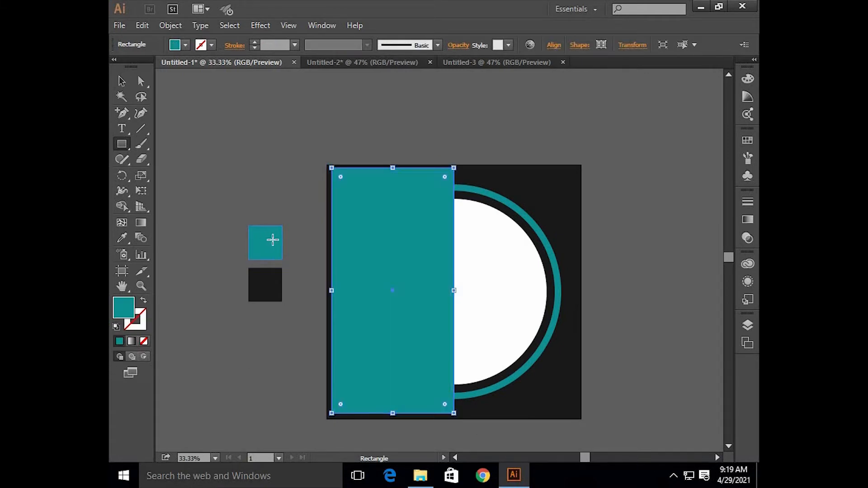
# Step: Remove the rectangle and the left halves of both circles with the Shape Builder tool
pyautogui.press('v')
pyautogui.click(318, 146)
pyautogui.moveTo(516, 178); pyautogui.dragTo(286, 300)
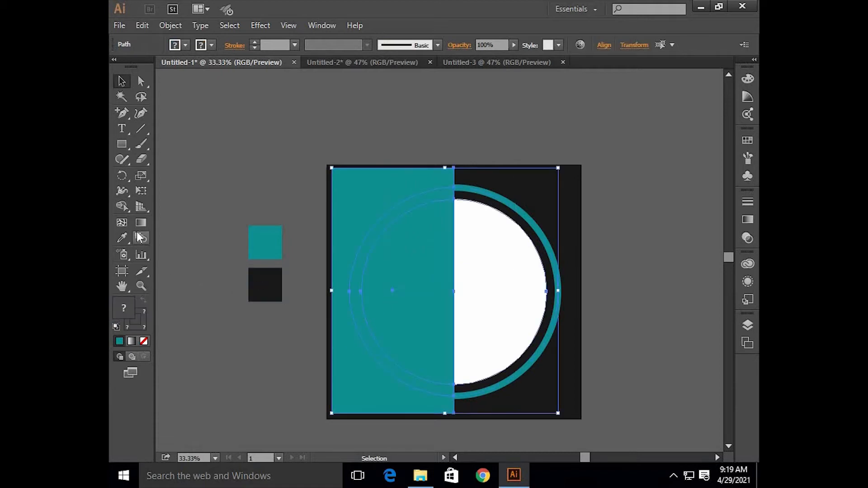
pyautogui.click(122, 206)
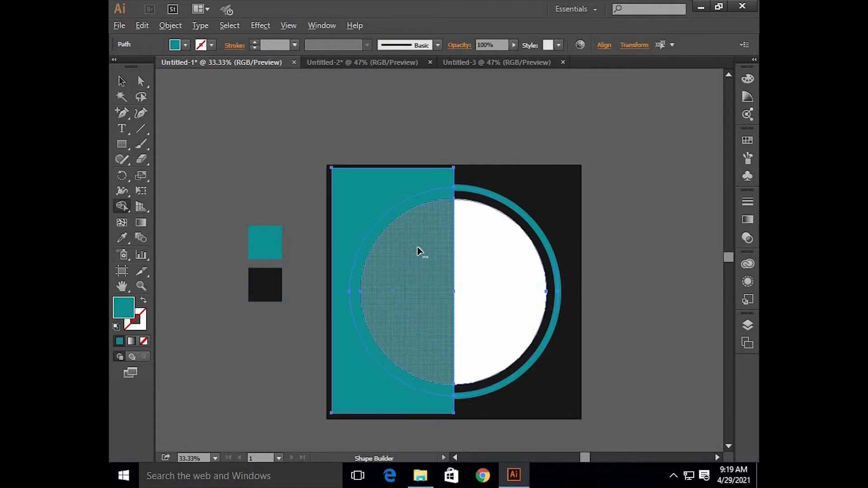
pyautogui.keyDown('alt'); pyautogui.click(417, 264); pyautogui.keyUp('alt')
pyautogui.keyDown('alt'); pyautogui.click(398, 209); pyautogui.keyUp('alt')
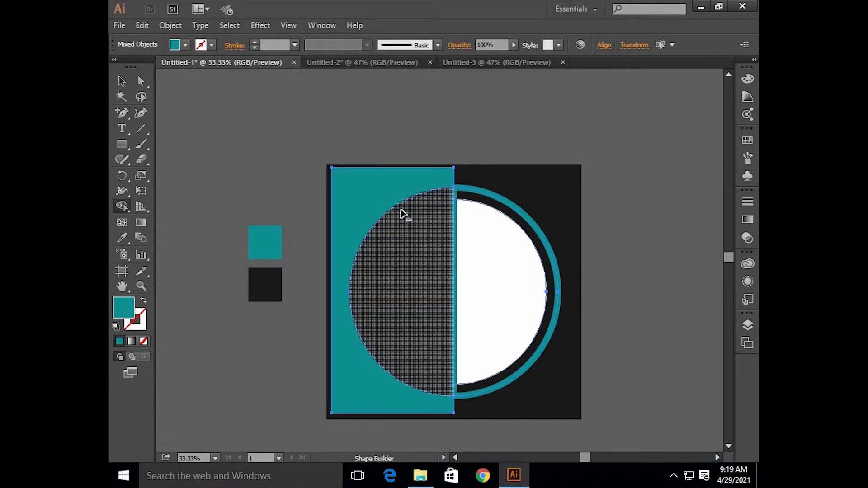
pyautogui.keyDown('alt'); pyautogui.click(399, 200); pyautogui.keyUp('alt')
pyautogui.press('v')
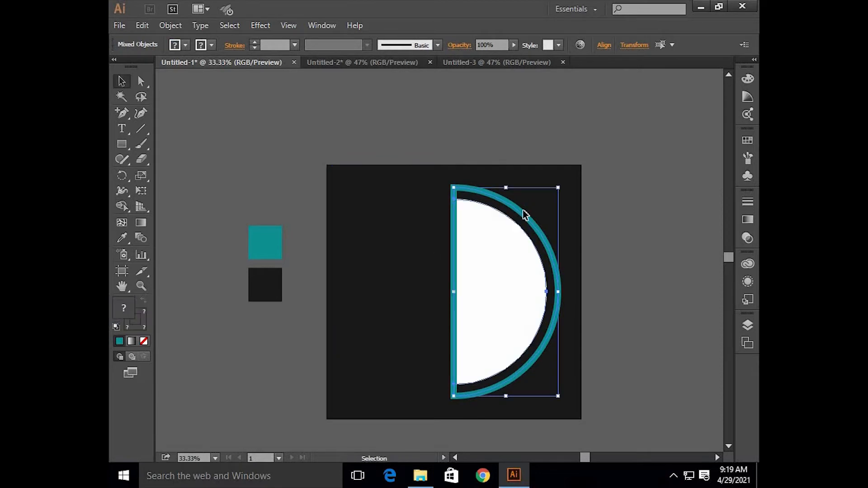
pyautogui.click(598, 240)
# Step: Open the teal half ring by adding an anchor point on its straight vertical side and deleting it, leaving only the arc
pyautogui.scroll(2, 545, 285)
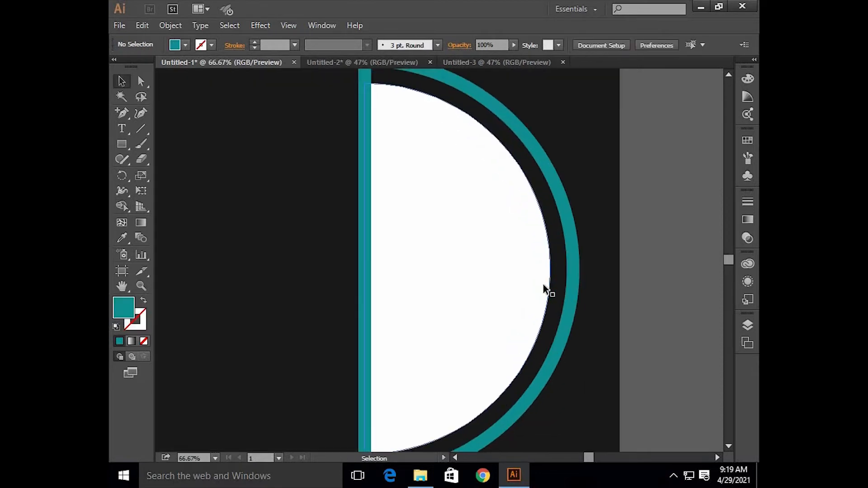
pyautogui.scroll(-2, 548, 283)
pyautogui.scroll(2, 560, 268)
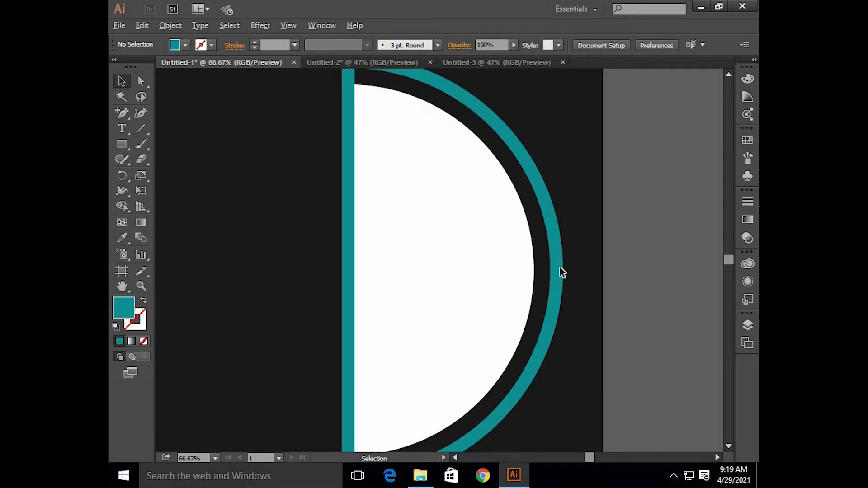
pyautogui.click(557, 262)
pyautogui.rightClick(122, 129)
pyautogui.click(123, 117)
pyautogui.click(122, 116)
pyautogui.moveTo(123, 117); pyautogui.dragTo(157, 127)
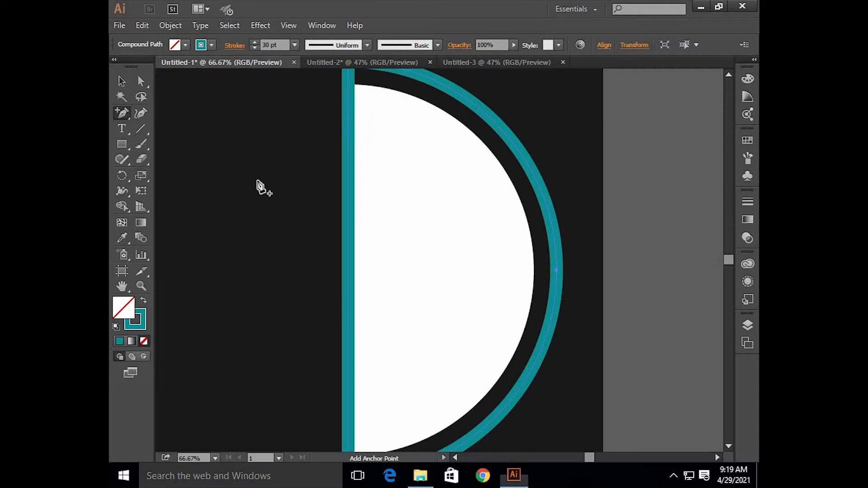
pyautogui.click(349, 287)
pyautogui.press('a')
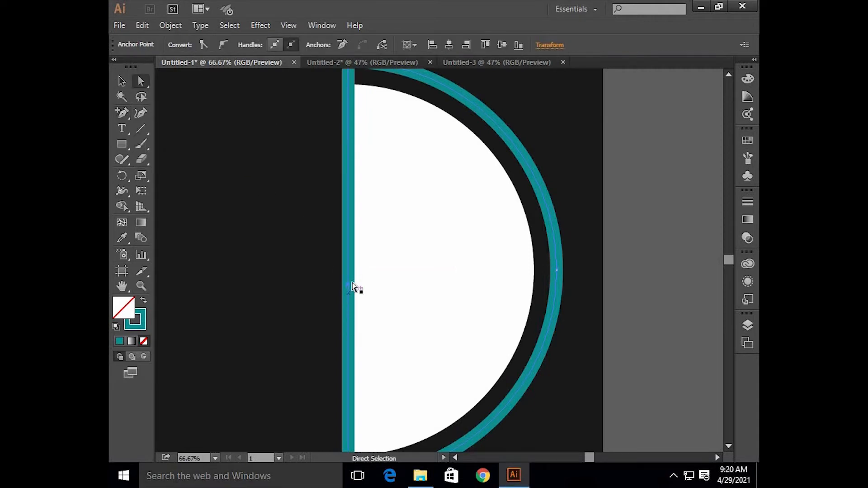
pyautogui.click(353, 287)
pyautogui.press('Delete')
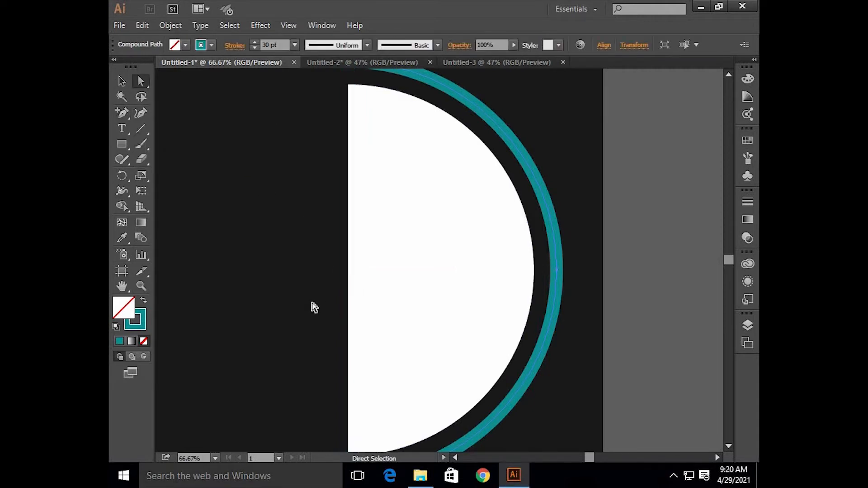
pyautogui.click(266, 272)
# Step: Round the upper and lower left corners of the white half circle slightly and equally
pyautogui.scroll(-2, 267, 273)
pyautogui.scroll(1, 346, 281)
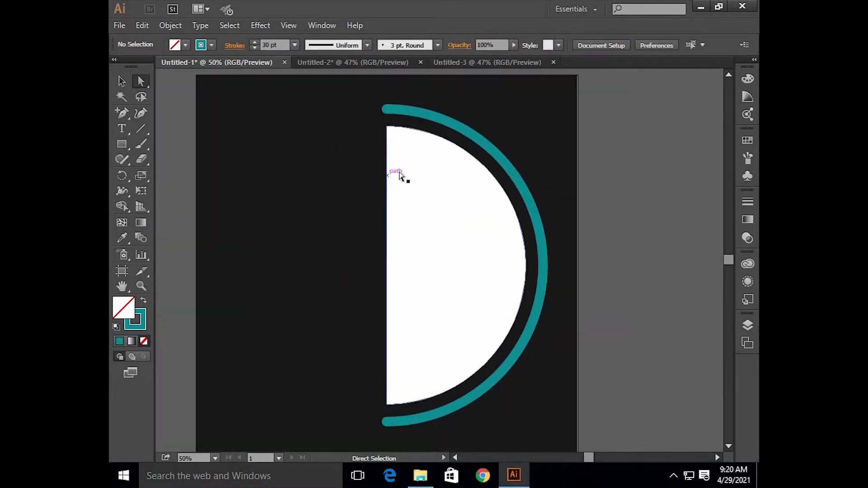
pyautogui.click(407, 204)
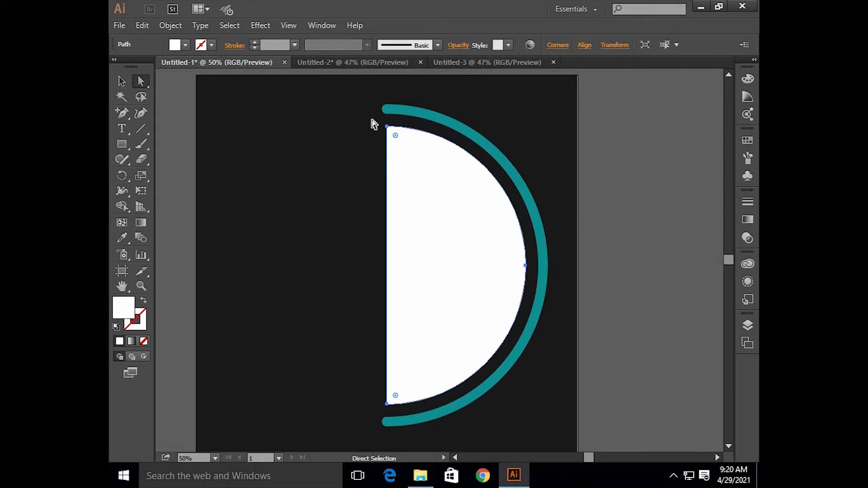
pyautogui.click(387, 126)
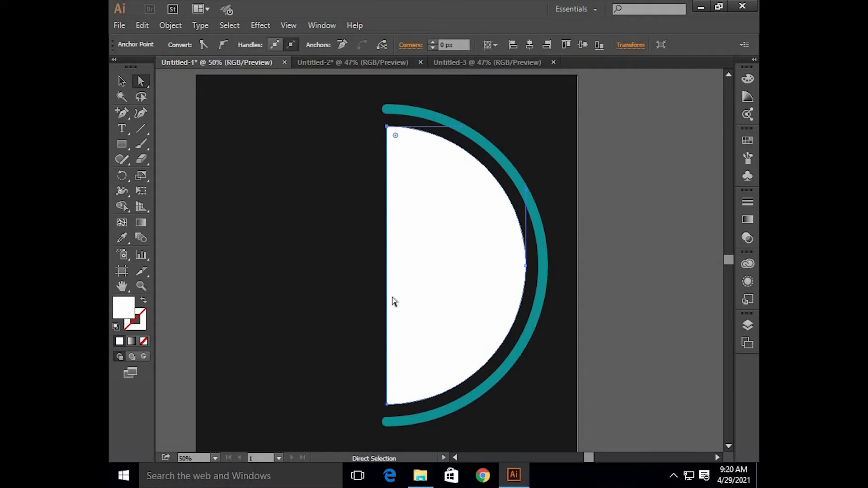
pyautogui.keyDown('shift'); pyautogui.click(387, 405); pyautogui.keyUp('shift')
pyautogui.moveTo(397, 136); pyautogui.dragTo(402, 145)
pyautogui.press('v')
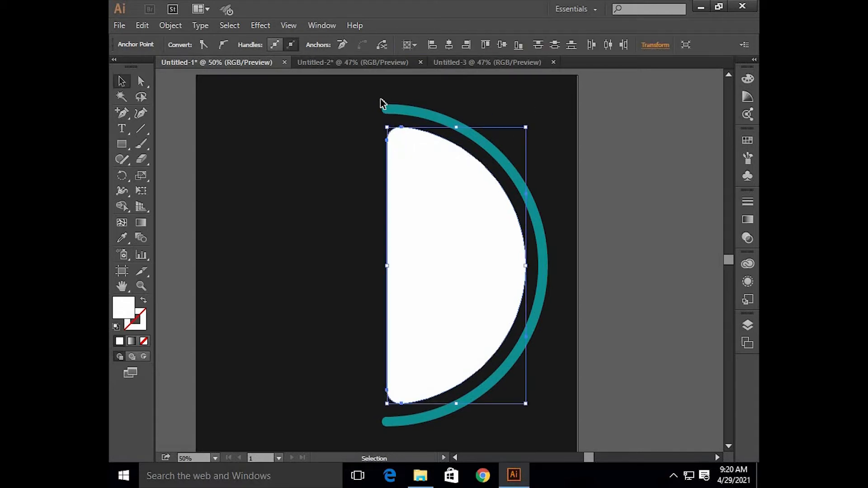
# Step: Nudge both end points of the teal arc slightly to the right
pyautogui.press('a')
pyautogui.click(399, 113)
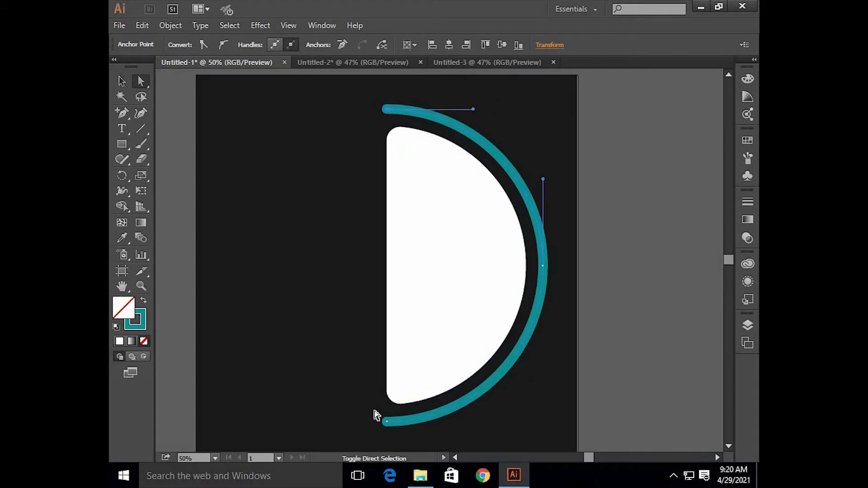
pyautogui.moveTo(389, 428); pyautogui.dragTo(395, 430)
pyautogui.hotkey('shift', 'Right')
pyautogui.hotkey('shift', 'Right')
pyautogui.hotkey('shift', 'Left')
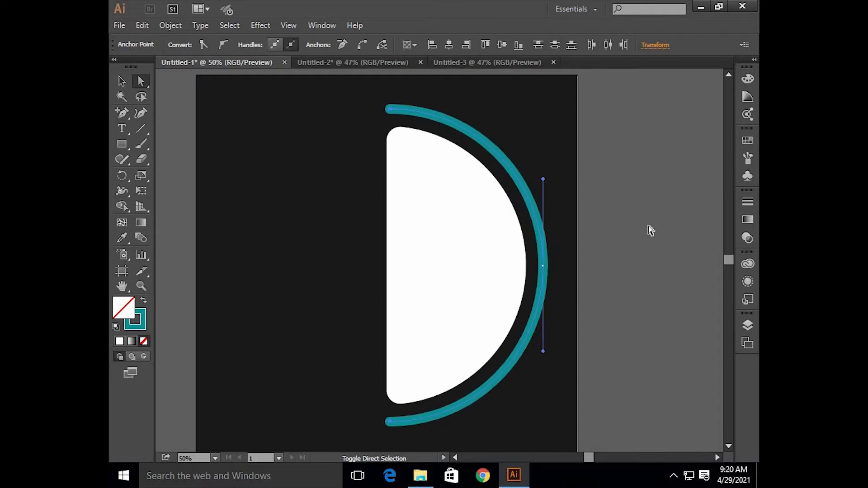
pyautogui.click(639, 216)
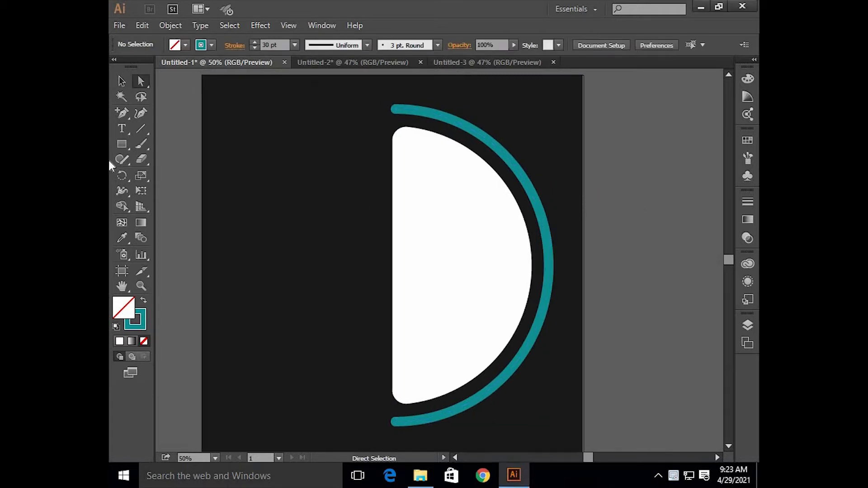
# Step: Cut a small gap near the teal arc's upper end by adding three neighbouring anchor points and deleting the middle one
pyautogui.click(122, 113)
pyautogui.scroll(3, 448, 100)
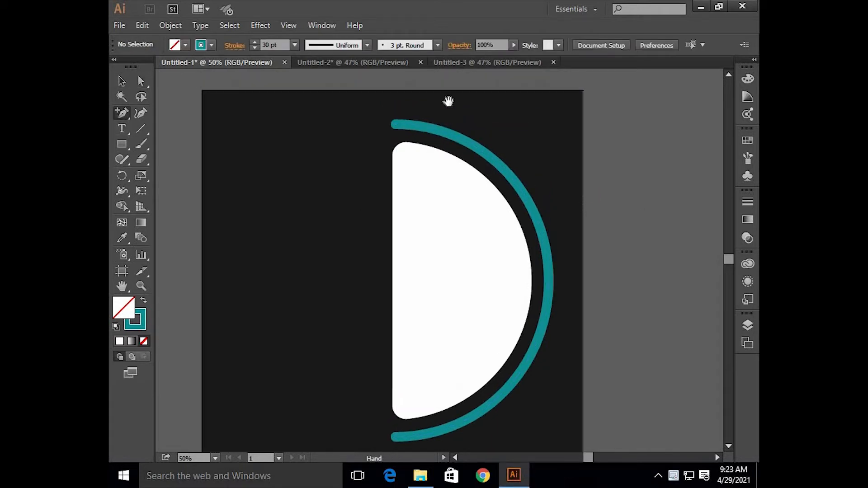
pyautogui.scroll(3, 457, 156)
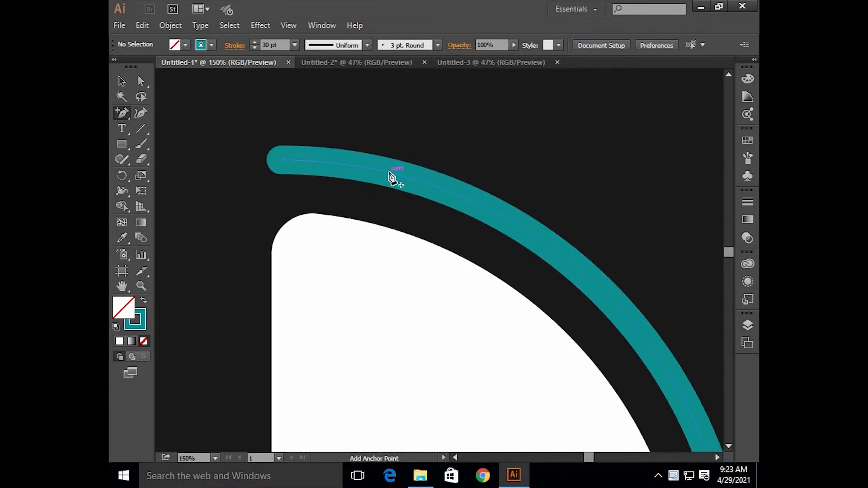
pyautogui.click(389, 173)
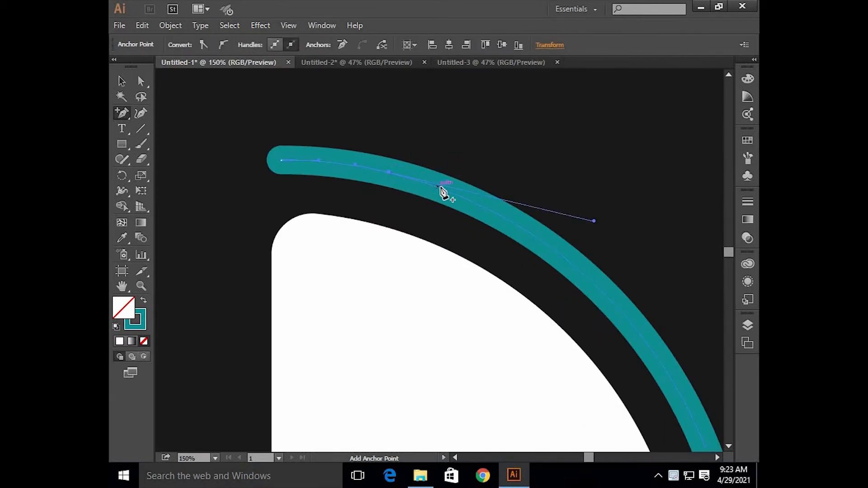
pyautogui.click(441, 188)
pyautogui.click(416, 184)
pyautogui.press('a')
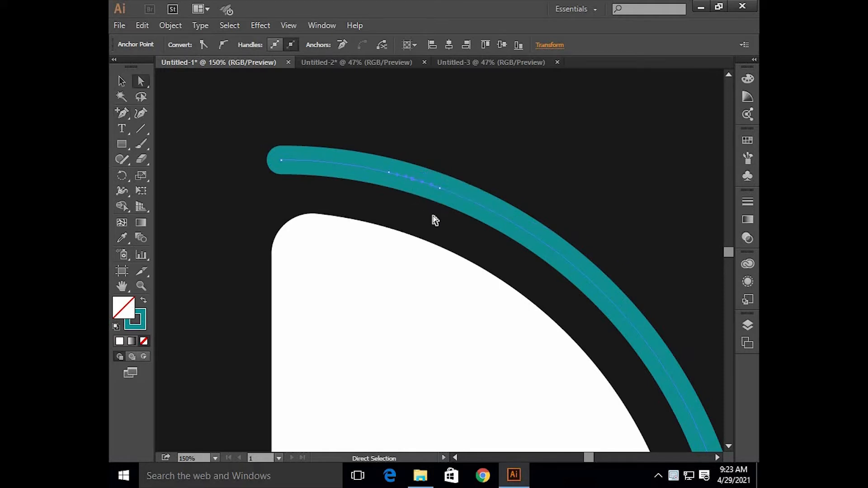
pyautogui.press('Delete')
# Step: Cut a second gap in the upper right part of the teal arc using added anchor points
pyautogui.click(121, 112)
pyautogui.click(535, 237)
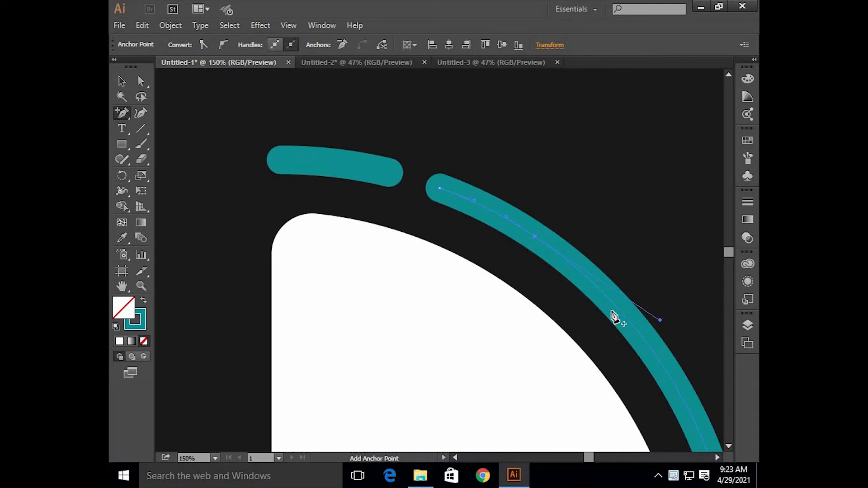
pyautogui.click(576, 269)
pyautogui.press('a')
pyautogui.press('Delete')
# Step: Cut a gap in the teal arc just below its rightmost point by adding three anchor points and deleting the middle one
pyautogui.moveTo(653, 285); pyautogui.dragTo(560, 136)
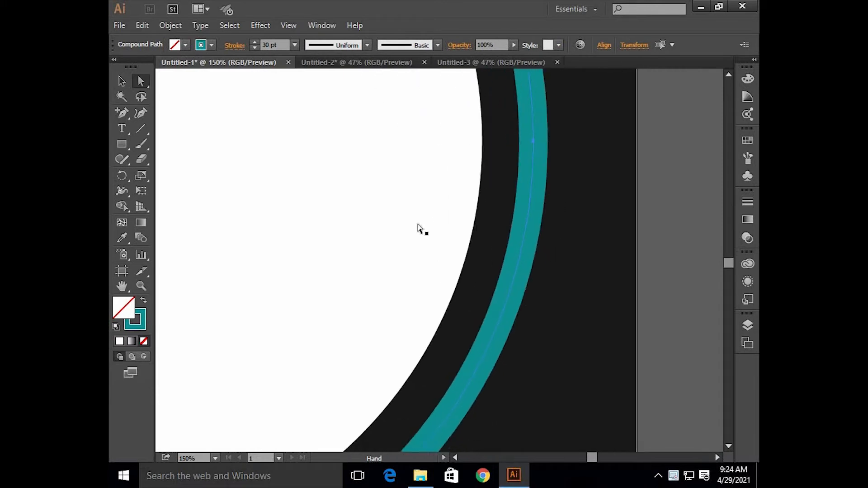
pyautogui.click(122, 113)
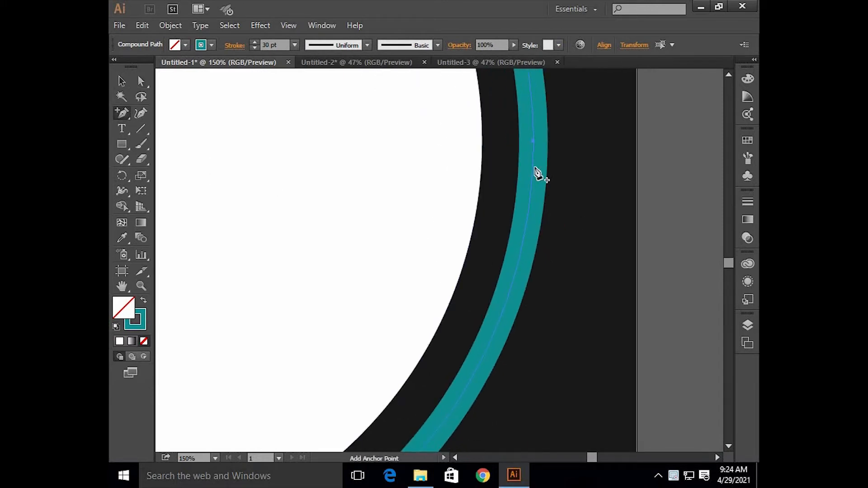
pyautogui.click(533, 167)
pyautogui.click(523, 240)
pyautogui.click(530, 206)
pyautogui.press('a')
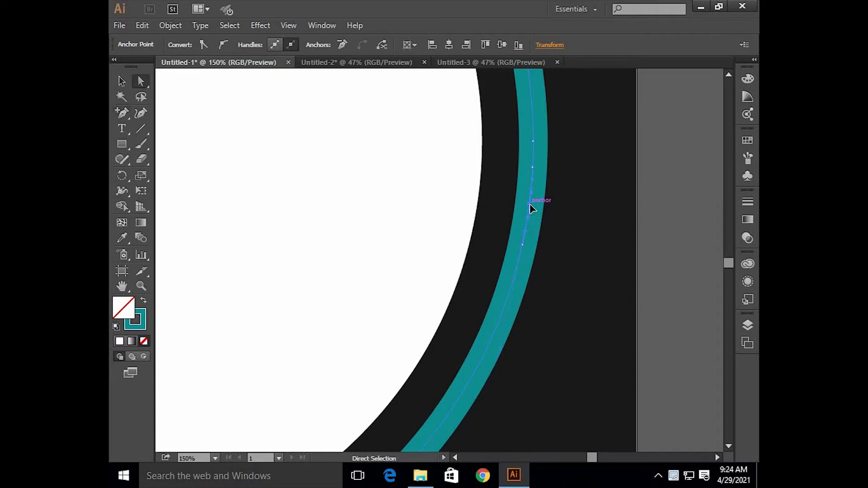
pyautogui.press('Delete')
# Step: Cut another gap in the lower right part of the teal arc by adding anchor points and deleting the middle one
pyautogui.moveTo(554, 296); pyautogui.dragTo(621, 268)
pyautogui.click(121, 117)
pyautogui.click(503, 290)
pyautogui.click(568, 214)
pyautogui.press('a')
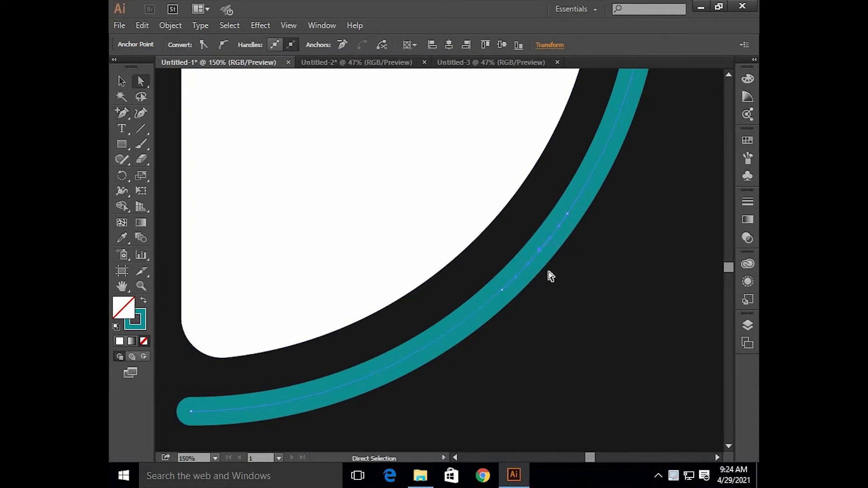
pyautogui.press('Delete')
pyautogui.click(565, 274)
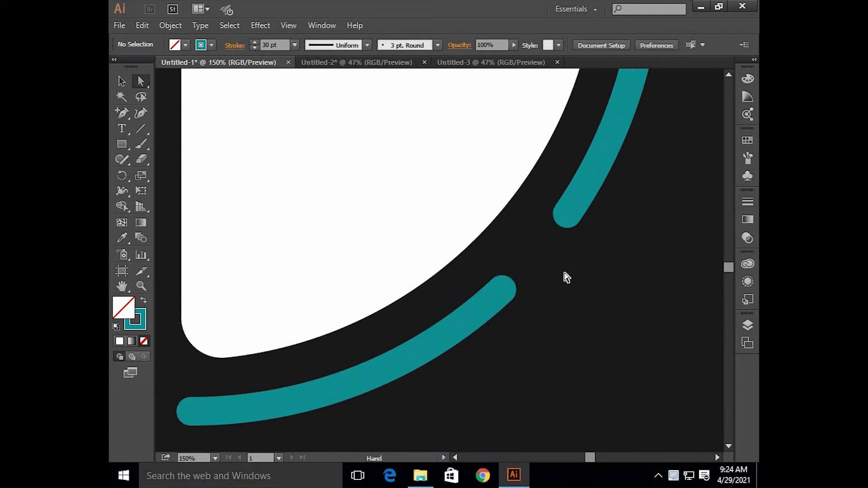
pyautogui.scroll(-2, 565, 274)
pyautogui.moveTo(600, 229); pyautogui.dragTo(595, 323)
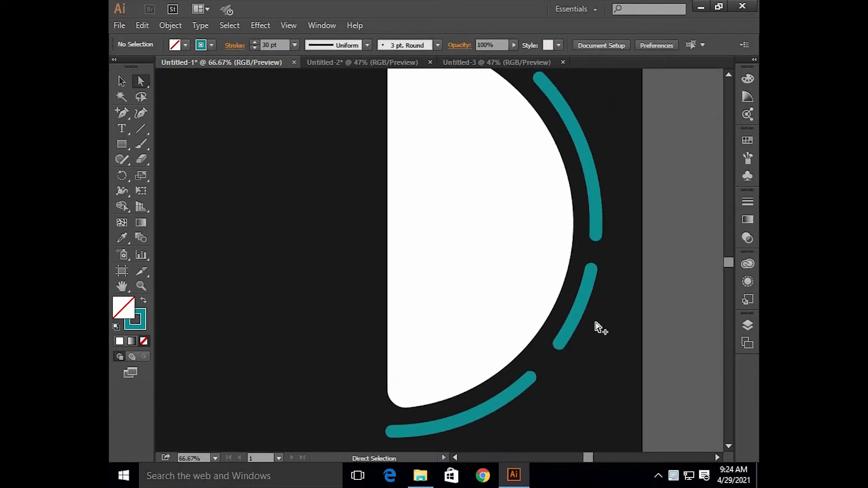
# Step: Bring the portrait photo from the Untitled-2 document into this one and place it beside the dark square
pyautogui.scroll(-1, 595, 323)
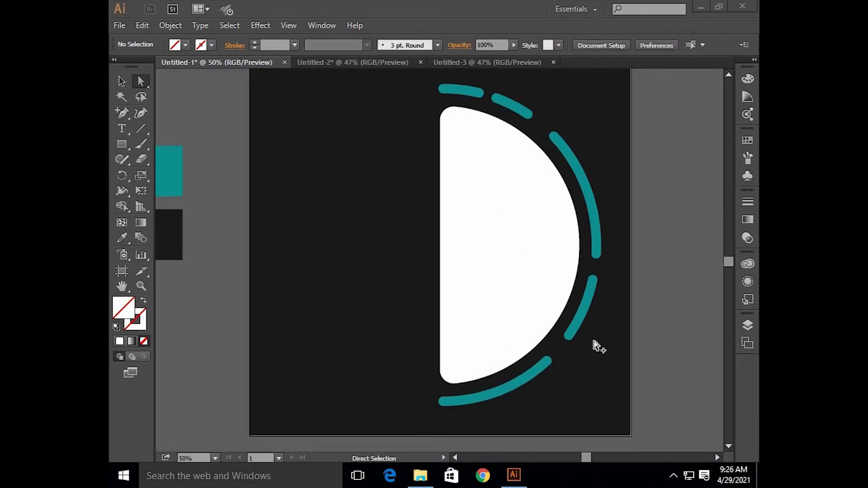
pyautogui.scroll(-1, 596, 346)
pyautogui.moveTo(624, 279); pyautogui.dragTo(541, 275)
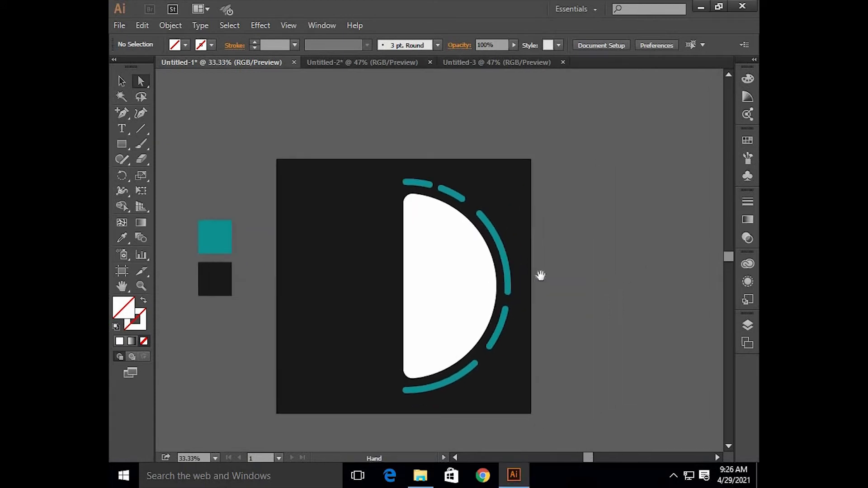
pyautogui.click(326, 61)
pyautogui.moveTo(387, 171); pyautogui.dragTo(582, 225)
pyautogui.moveTo(654, 261); pyautogui.dragTo(574, 268)
pyautogui.click(634, 268)
# Step: Move the white rounded half circle over the portrait photo and bring it to the front
pyautogui.click(350, 315)
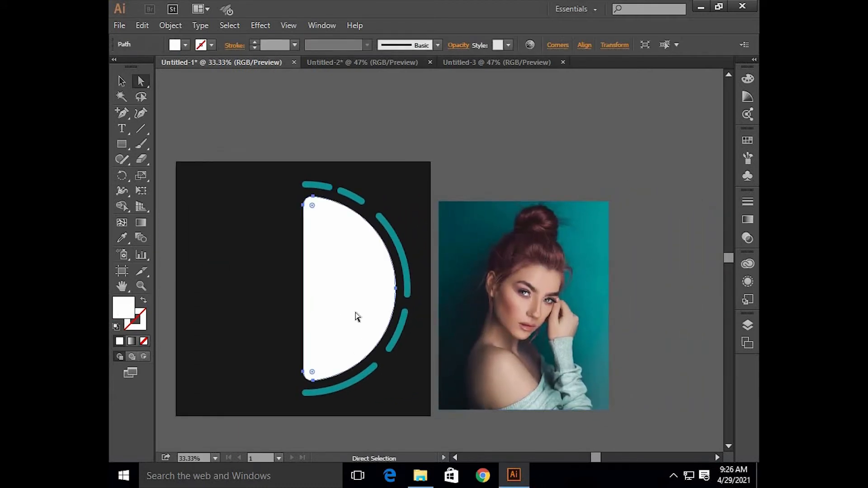
pyautogui.moveTo(356, 316); pyautogui.dragTo(537, 333)
pyautogui.rightClick(539, 327)
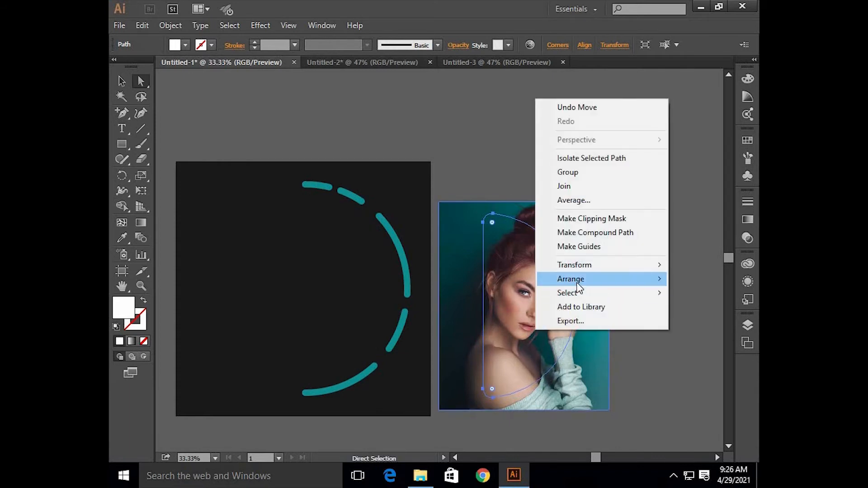
pyautogui.moveTo(579, 289)
pyautogui.click(489, 279)
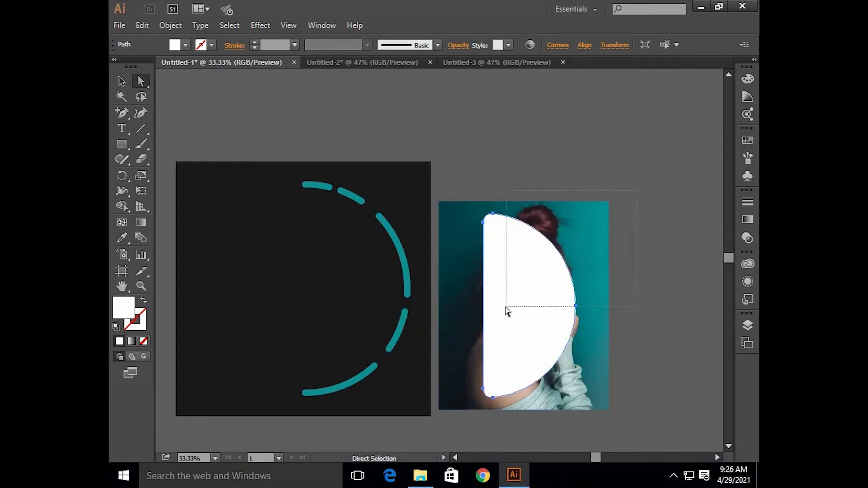
# Step: Clip the portrait photo to the half circle with a clipping mask
pyautogui.moveTo(637, 191); pyautogui.dragTo(506, 307)
pyautogui.rightClick(471, 253)
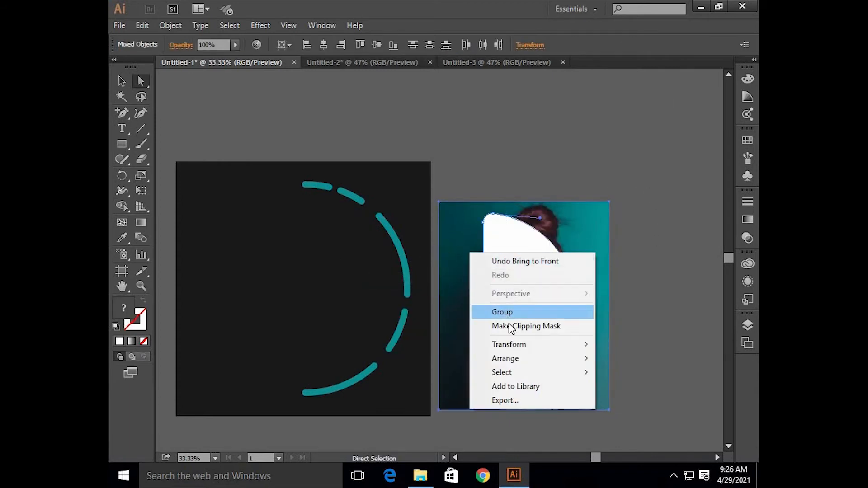
pyautogui.click(498, 326)
# Step: Scale the photo inside the clipping mask down slightly about its centre so it matches the half circle's height
pyautogui.click(525, 303)
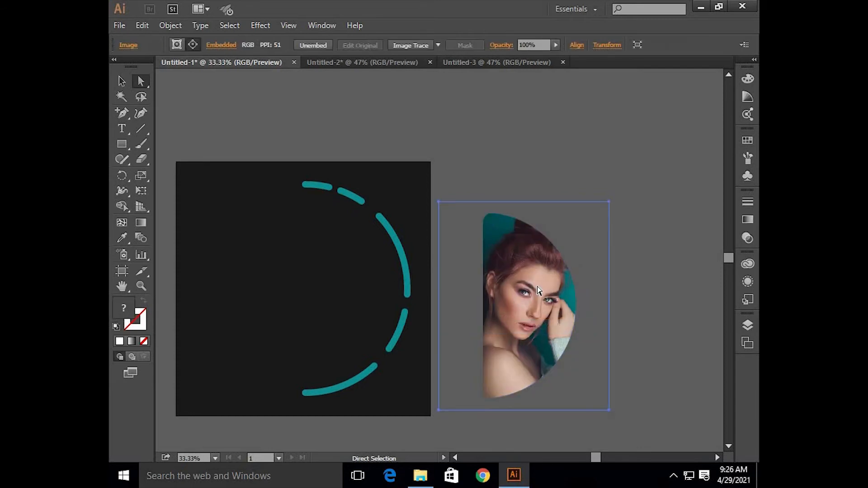
pyautogui.press('v')
pyautogui.moveTo(609, 202); pyautogui.dragTo(599, 213)
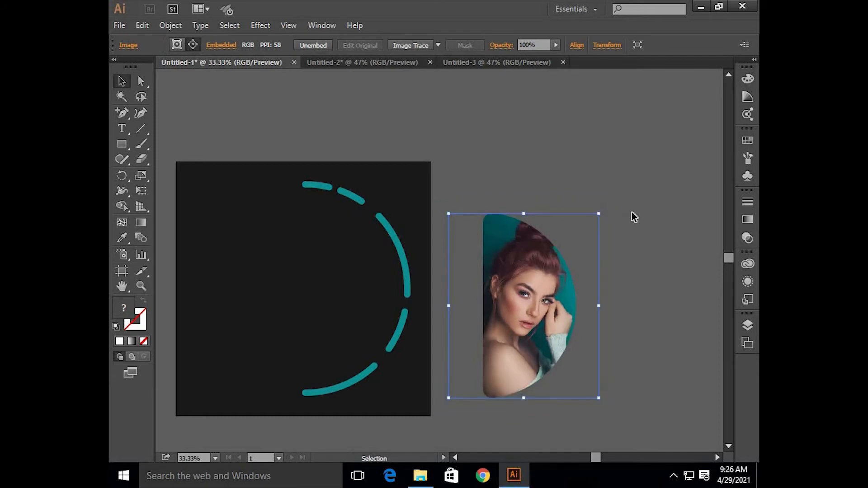
pyautogui.click(633, 230)
# Step: Move the clipped half-circle portrait back onto the dark square, inside the segmented teal arc
pyautogui.hscroll(-1, 634, 236)
pyautogui.click(567, 322)
pyautogui.moveTo(579, 314); pyautogui.dragTo(446, 290)
pyautogui.hscroll(-3, 607, 262)
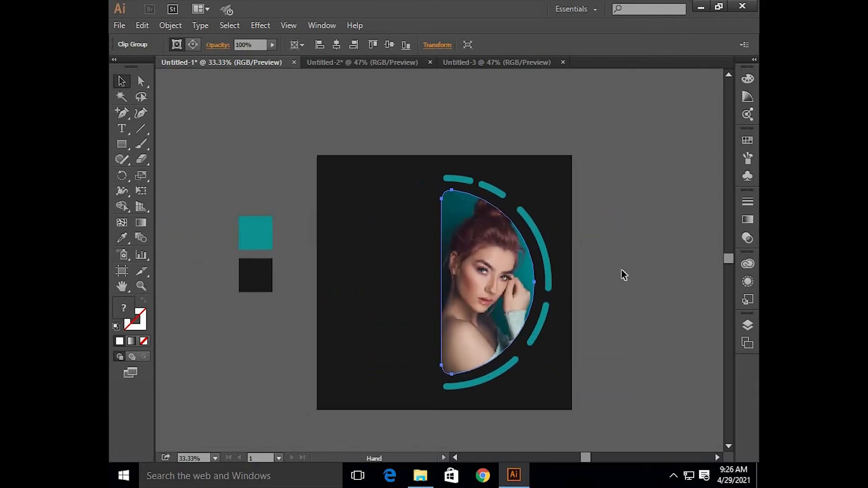
pyautogui.click(624, 273)
# Step: Draw a circle in the empty area beside the portrait and give it a solid teal fill with no stroke
pyautogui.scroll(1, 472, 276)
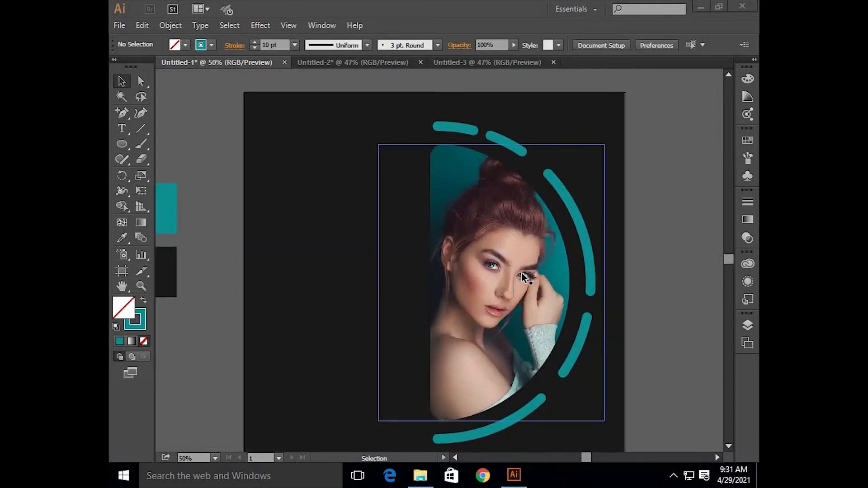
pyautogui.moveTo(129, 136); pyautogui.dragTo(158, 174)
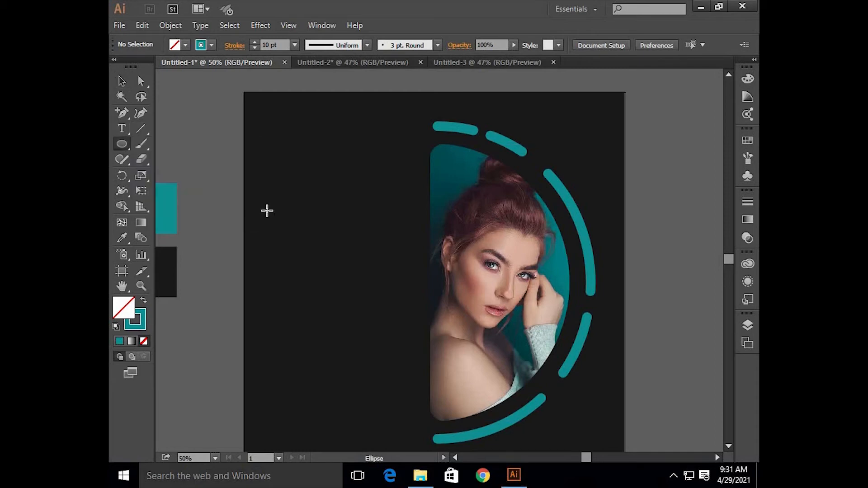
pyautogui.moveTo(281, 221); pyautogui.dragTo(334, 326)
pyautogui.press('v')
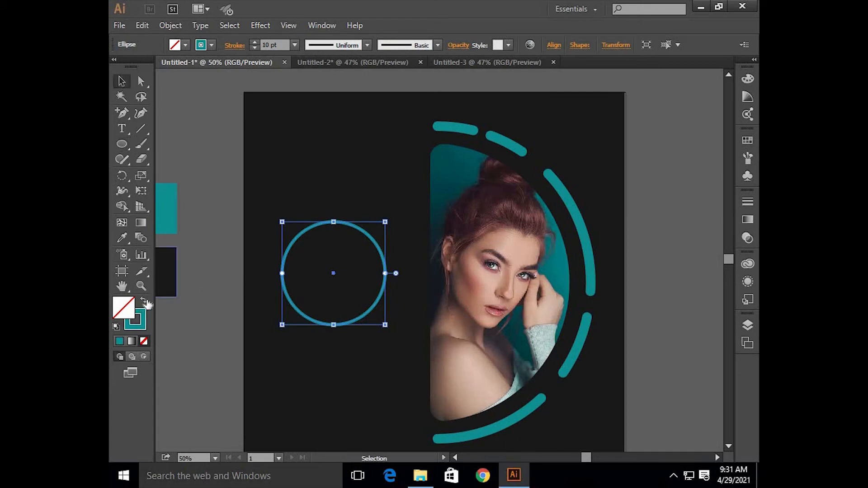
pyautogui.click(144, 302)
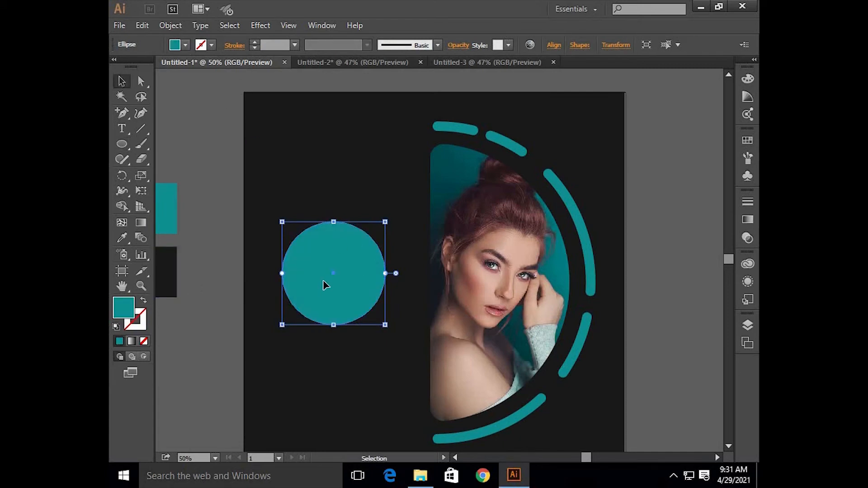
# Step: Move the teal circle over the portrait's lower left corner, shrink it slightly and nudge it right
pyautogui.moveTo(306, 268); pyautogui.dragTo(402, 351)
pyautogui.moveTo(475, 413); pyautogui.dragTo(469, 408)
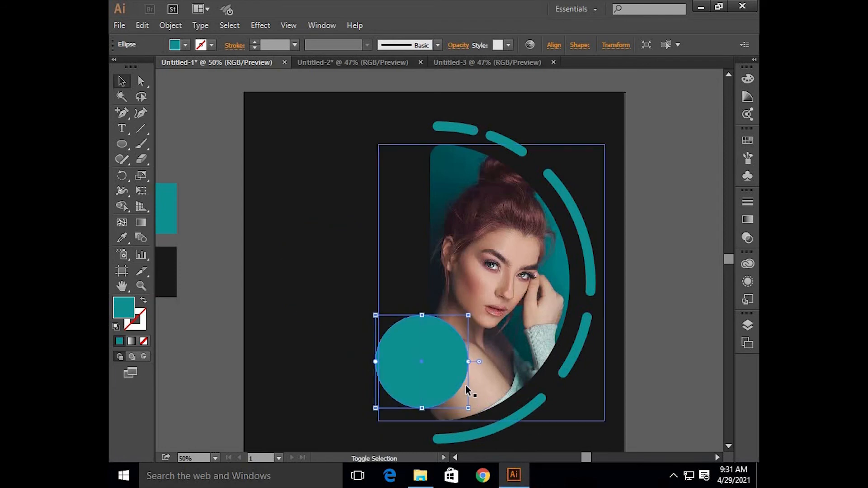
pyautogui.hotkey('shift', 'Right')
pyautogui.hotkey('shift', 'Right')
# Step: Duplicate the teal circle in place and enlarge the copy about the same centre
pyautogui.press('a')
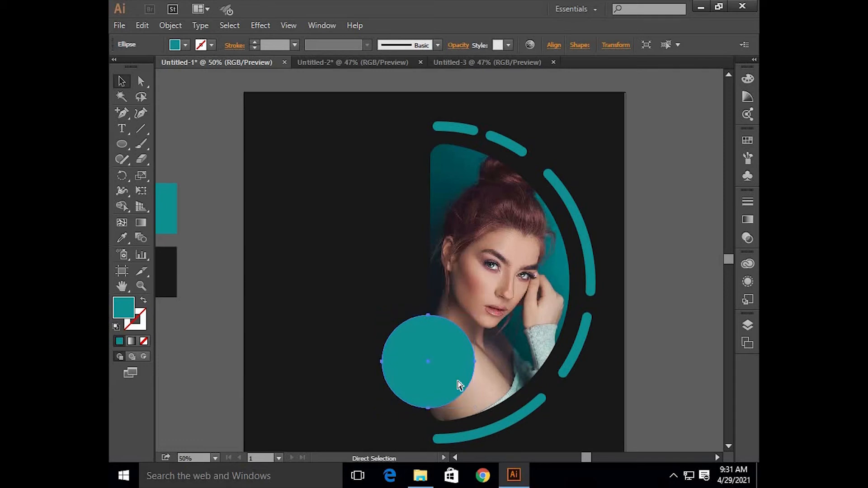
pyautogui.press('v')
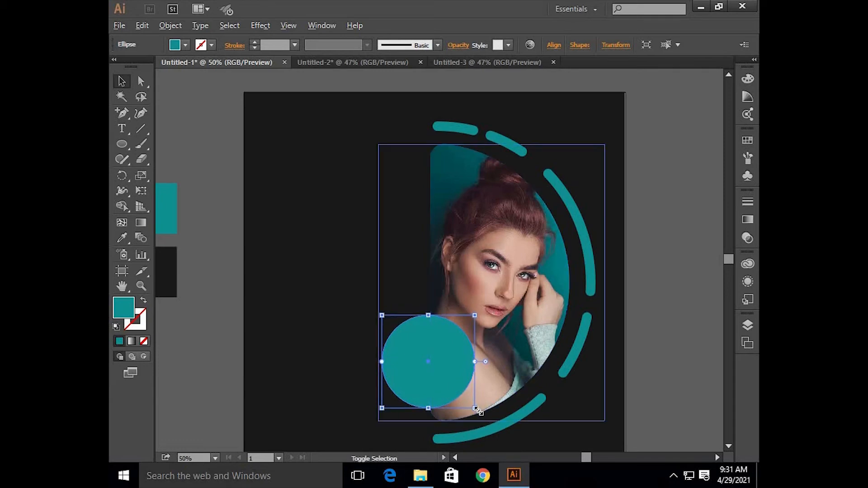
pyautogui.moveTo(480, 414); pyautogui.dragTo(485, 419)
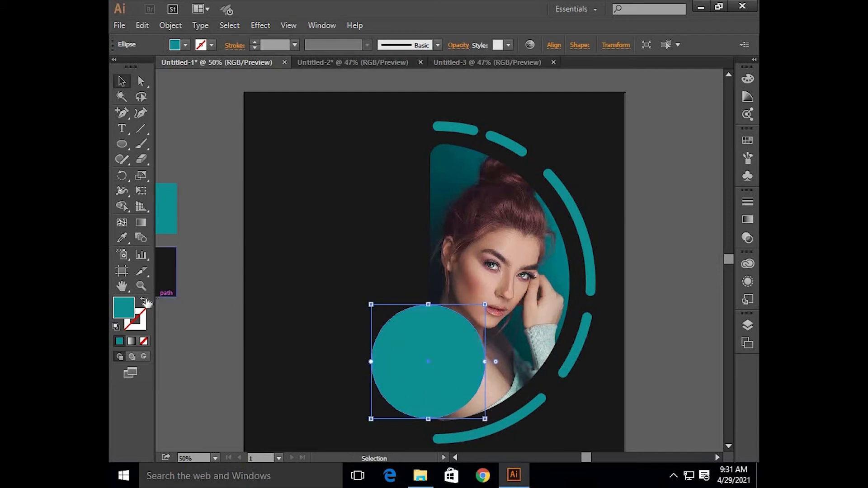
# Step: Turn the enlarged circle into an unfilled teal ring with a 15 pt stroke and round caps
pyautogui.hotkey('shift', 'x')
pyautogui.click(268, 45)
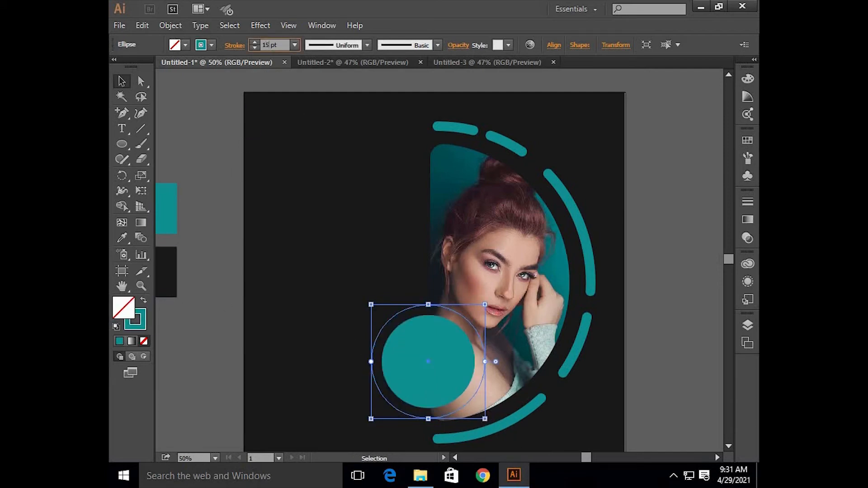
pyautogui.write('5')
pyautogui.press('Return')
pyautogui.click(234, 45)
pyautogui.click(173, 76)
pyautogui.click(314, 245)
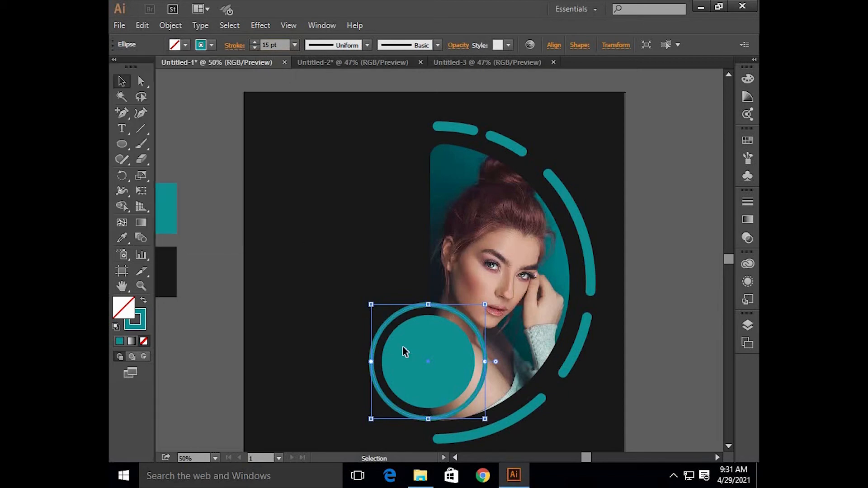
# Step: Delete the rightmost anchor point of the teal ring to leave only its left half
pyautogui.click(403, 350)
pyautogui.click(342, 301)
pyautogui.scroll(2, 467, 404)
pyautogui.scroll(-1, 474, 379)
pyautogui.press('a')
pyautogui.click(503, 308)
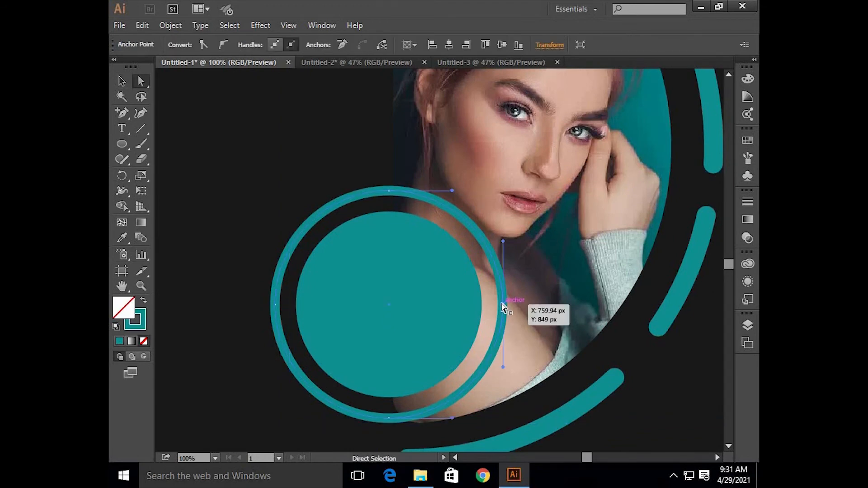
pyautogui.press('Delete')
pyautogui.press('v')
pyautogui.click(240, 248)
# Step: Cut a gap near the upper end of the thin teal arc by adding anchor points and deleting the middle one
pyautogui.hscroll(-3, 239, 249)
pyautogui.scroll(-1, 238, 248)
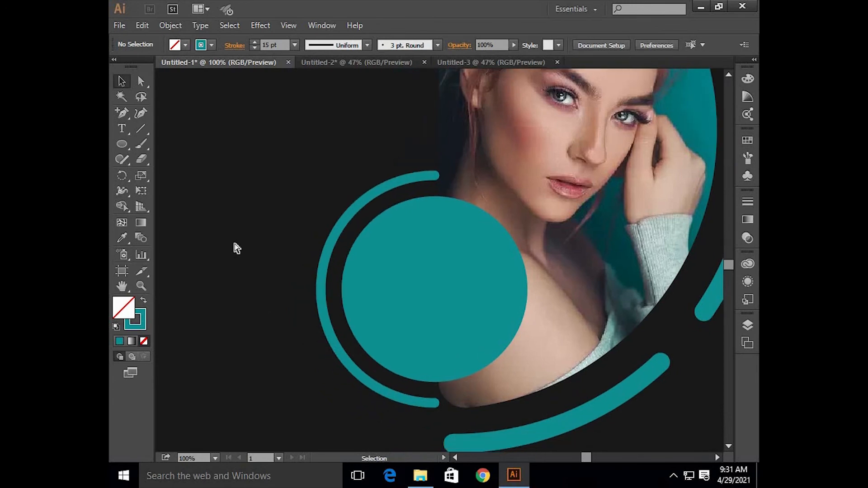
pyautogui.hscroll(-1, 237, 249)
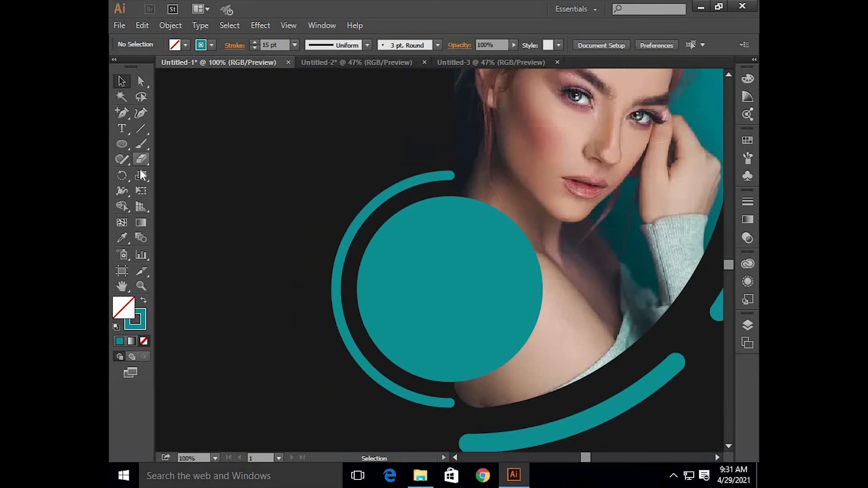
pyautogui.click(424, 181)
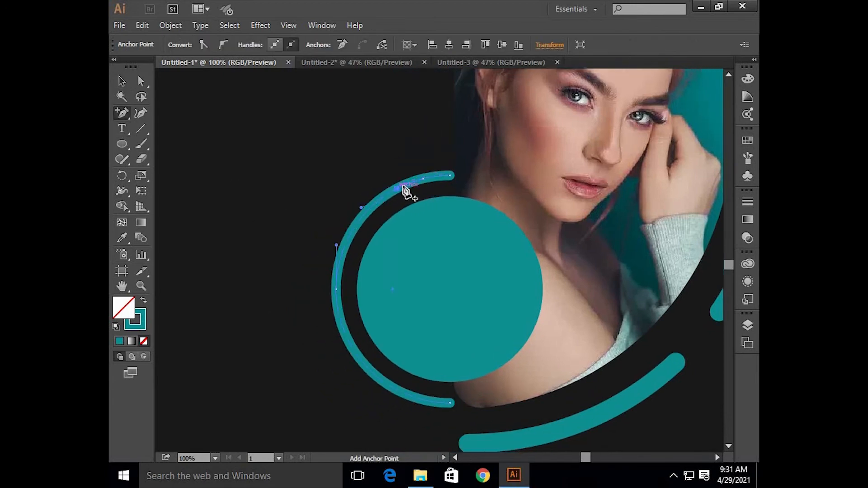
pyautogui.click(411, 182)
pyautogui.press('a')
pyautogui.press('Delete')
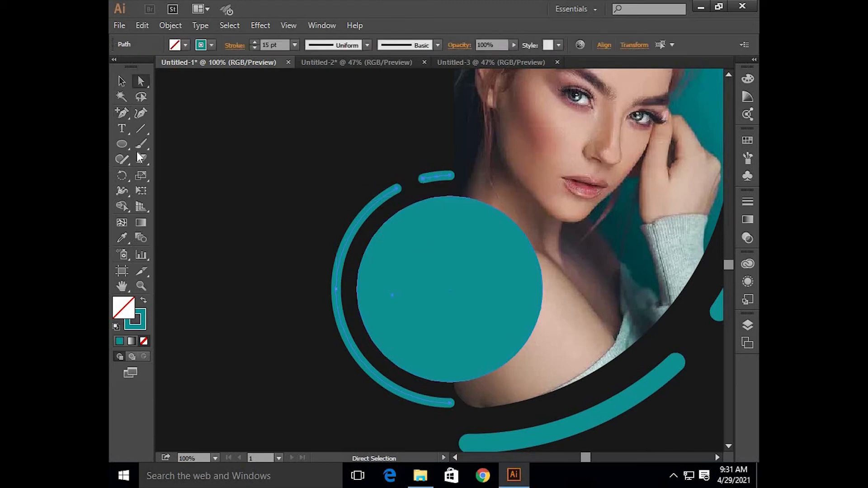
# Step: Cut a gap in the thin arc just above its leftmost point by adding anchor points and deleting one
pyautogui.click(122, 113)
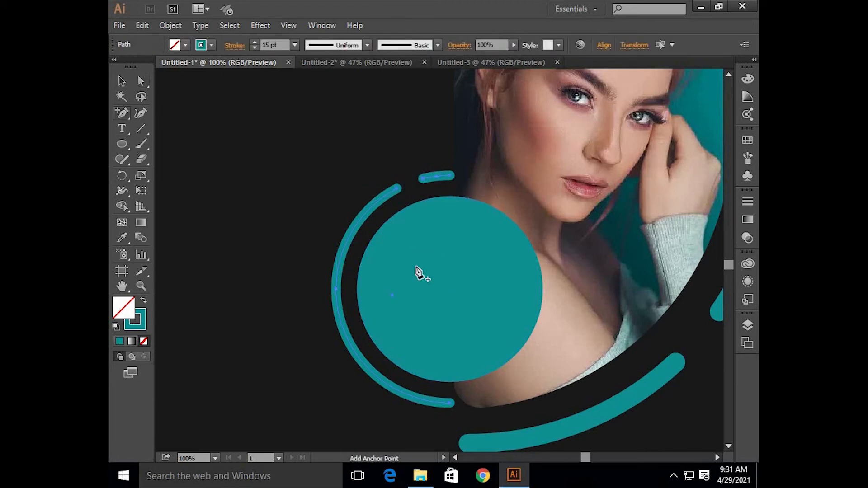
pyautogui.click(349, 236)
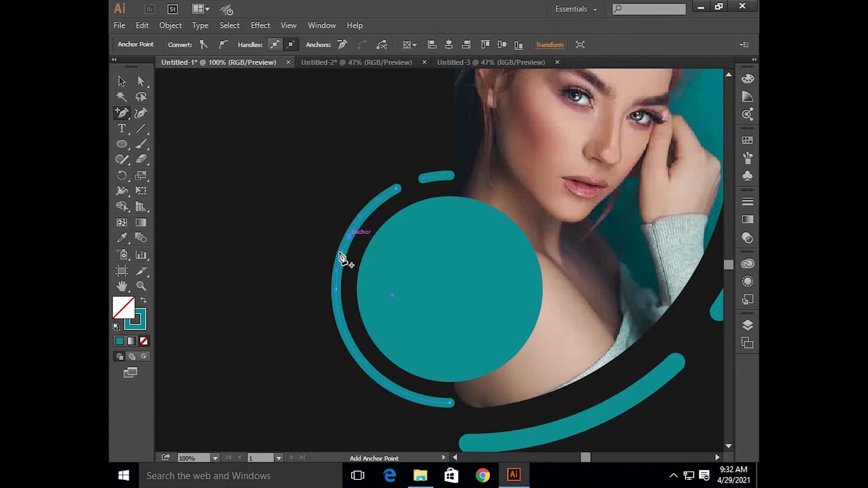
pyautogui.click(336, 289)
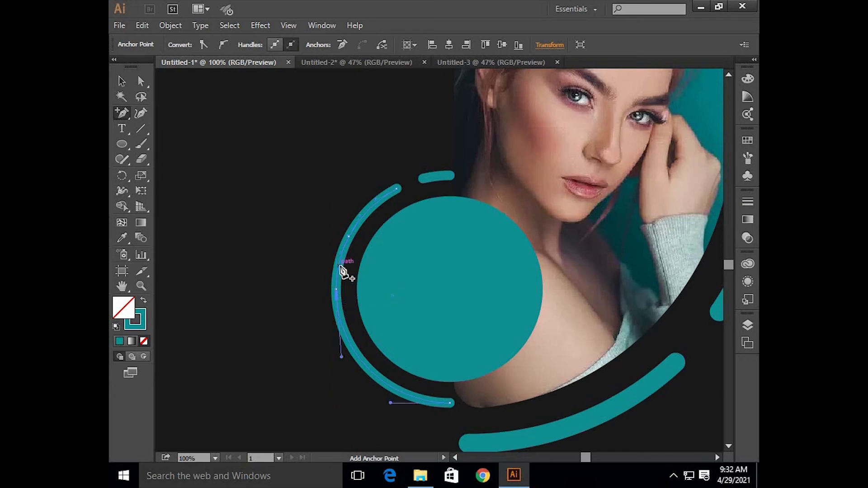
pyautogui.press('a')
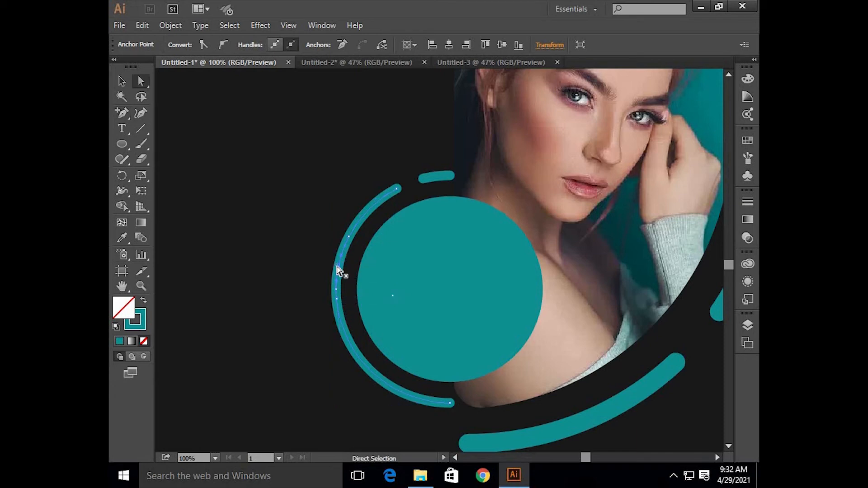
pyautogui.click(339, 267)
pyautogui.press('Delete')
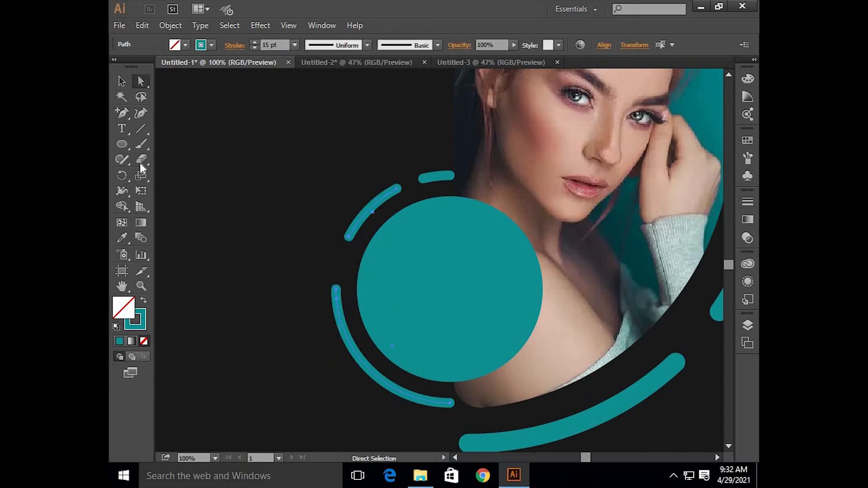
# Step: Cut a gap in the lower left part of the thin arc by adding three anchor points and deleting the middle one
pyautogui.click(122, 112)
pyautogui.click(372, 373)
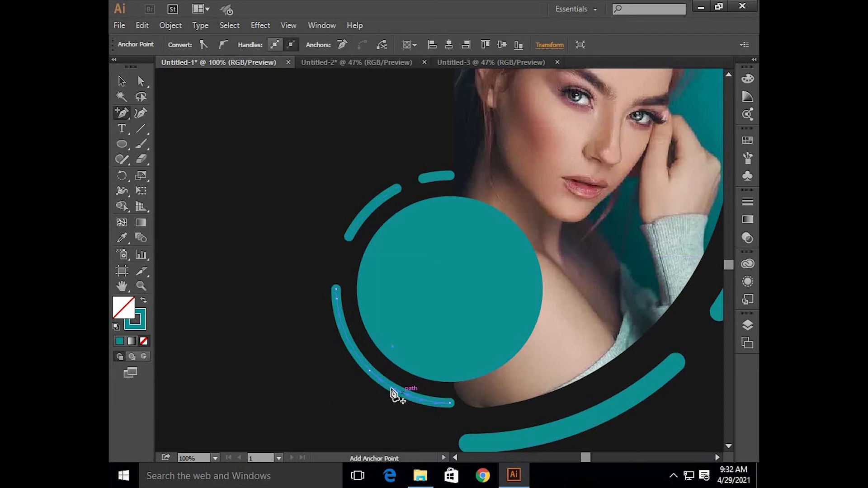
pyautogui.click(389, 386)
pyautogui.press('a')
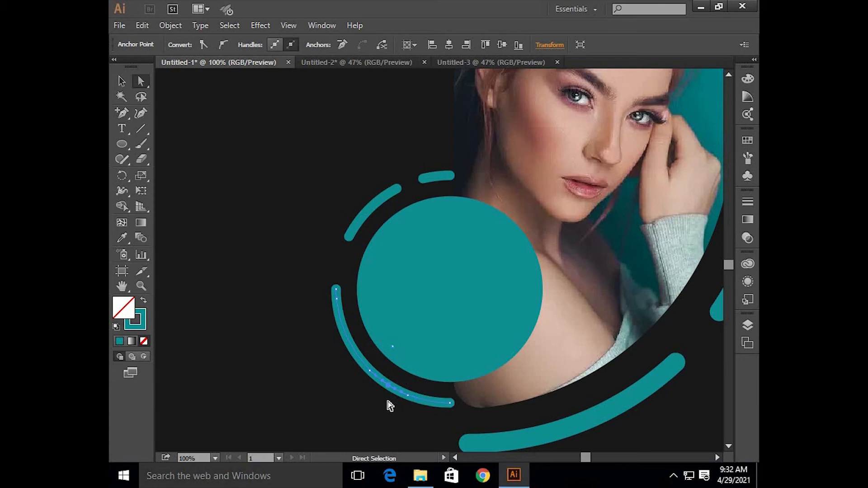
pyautogui.click(385, 406)
pyautogui.hotkey('ctrl', '-')
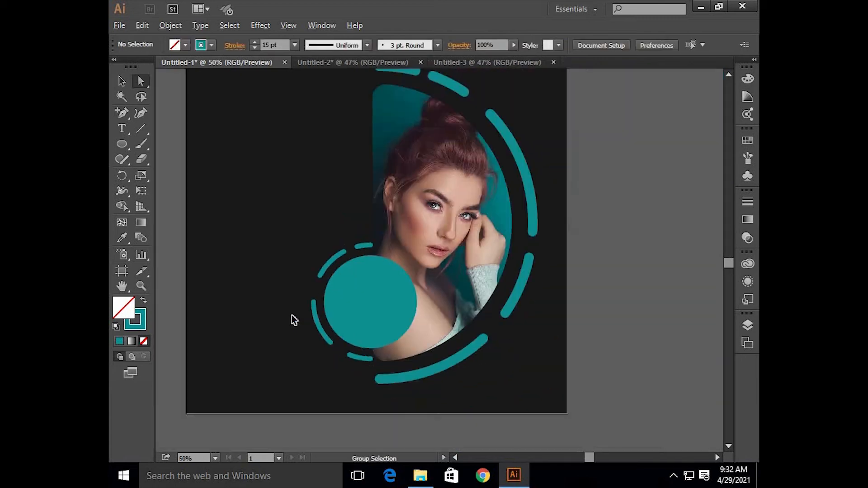
# Step: Apply a drop shadow to the teal circle with an 11 px X offset, 10 px Y offset and 6 px blur
pyautogui.hscroll(-1, 304, 319)
pyautogui.scroll(2, 339, 293)
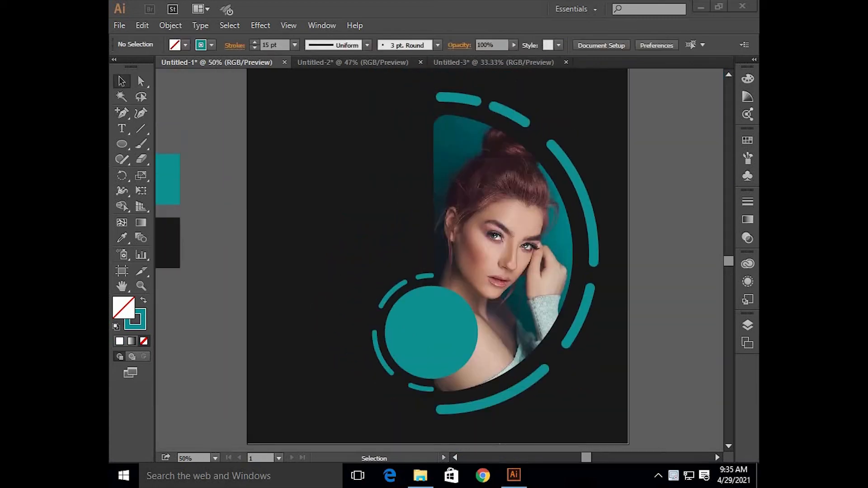
pyautogui.click(414, 325)
pyautogui.click(261, 27)
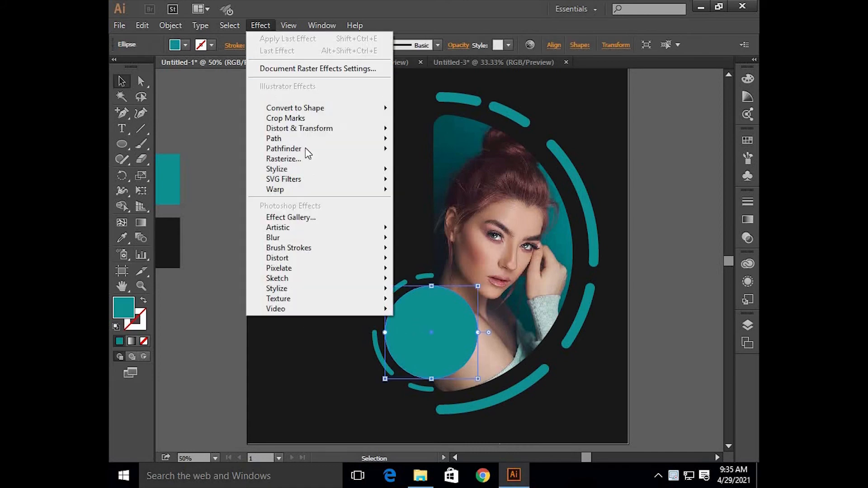
pyautogui.moveTo(315, 170)
pyautogui.click(406, 171)
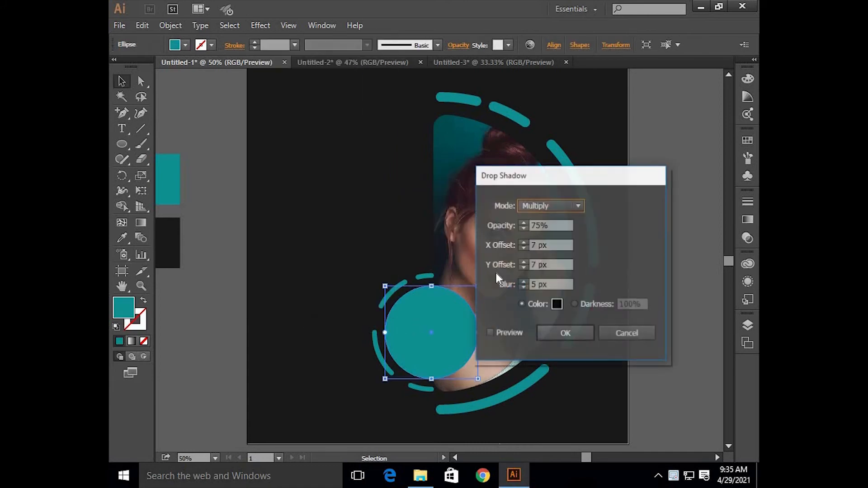
pyautogui.moveTo(552, 180); pyautogui.dragTo(581, 180)
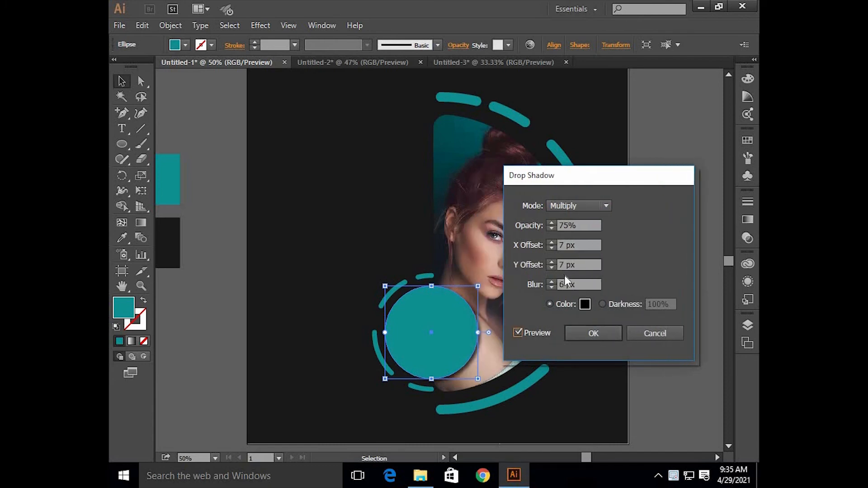
pyautogui.scroll(1, 565, 264)
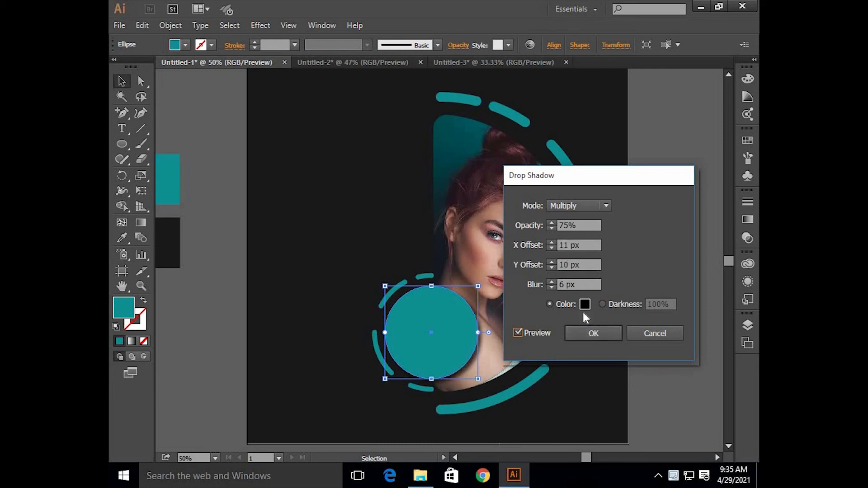
pyautogui.click(604, 333)
pyautogui.click(634, 285)
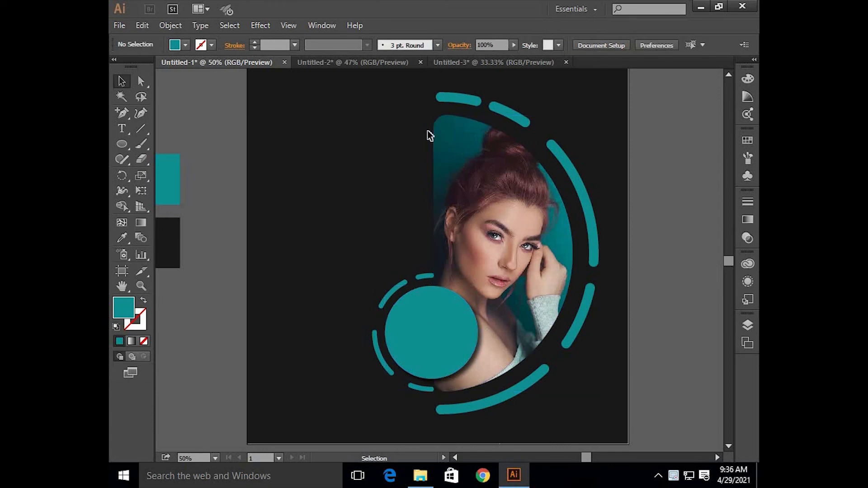
# Step: Bring the sale text and SHOP NOW button from the Untitled-3 document into the Untitled-1 design and ungroup them
pyautogui.click(463, 63)
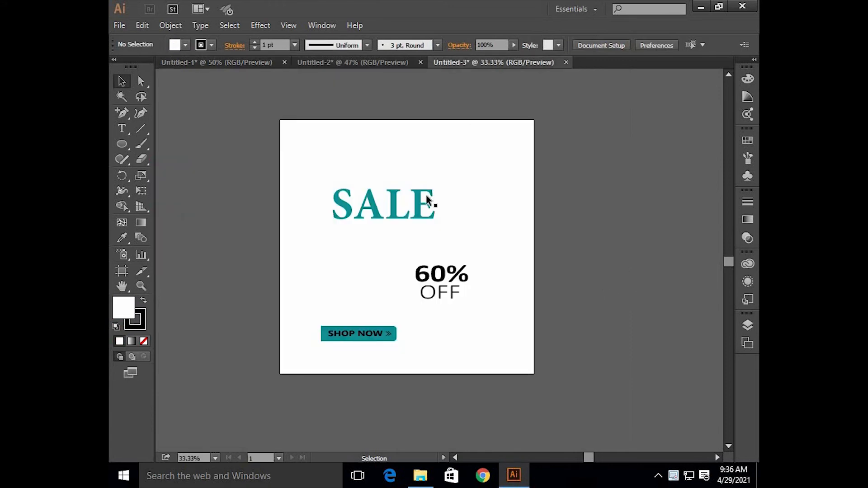
pyautogui.click(402, 214)
pyautogui.moveTo(392, 192); pyautogui.dragTo(275, 116)
pyautogui.moveTo(356, 218); pyautogui.dragTo(356, 217)
pyautogui.moveTo(367, 187); pyautogui.dragTo(400, 145)
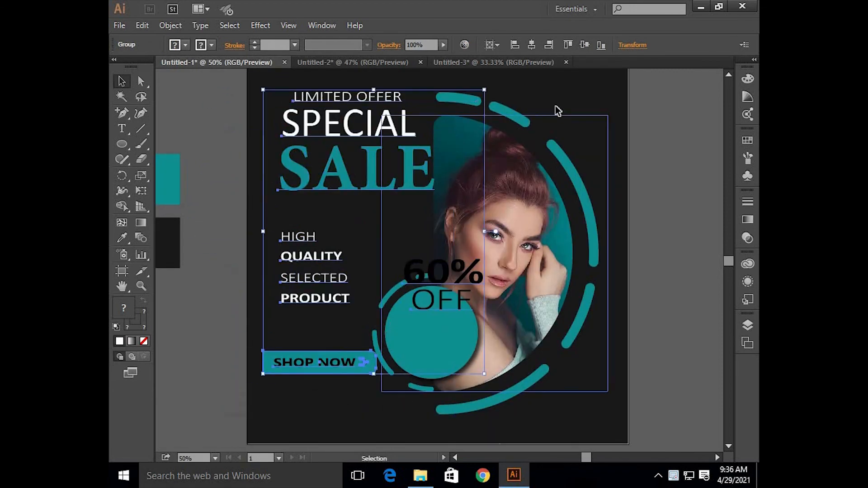
pyautogui.rightClick(378, 171)
pyautogui.click(445, 240)
pyautogui.click(672, 194)
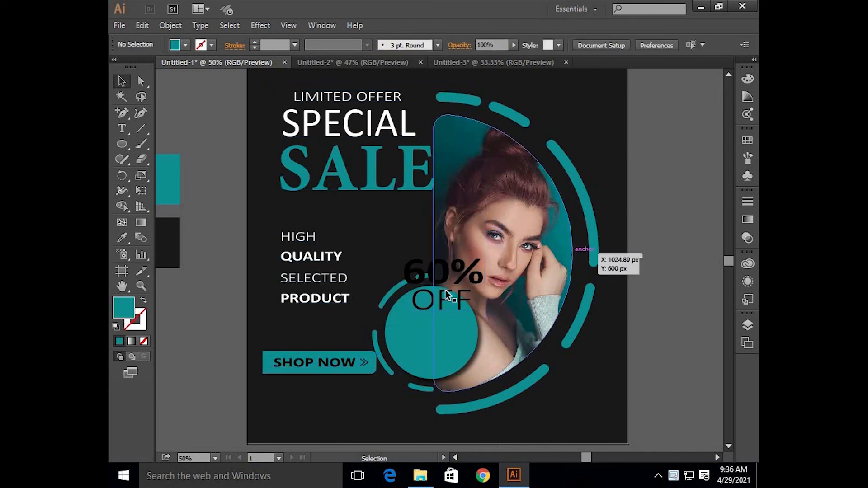
# Step: Place the 60% OFF text on the teal circle and scale it down to fit inside
pyautogui.click(445, 281)
pyautogui.moveTo(433, 316); pyautogui.dragTo(423, 360)
pyautogui.scroll(2, 442, 340)
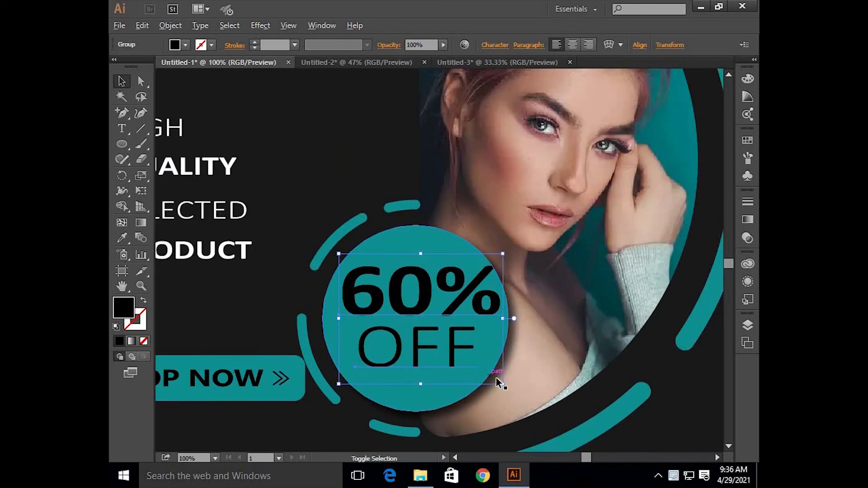
pyautogui.moveTo(503, 385); pyautogui.dragTo(489, 374)
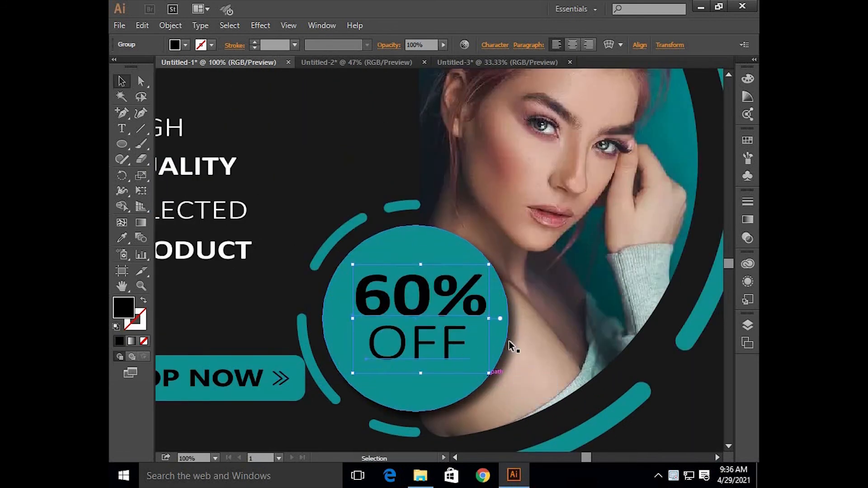
# Step: Nudge the 60% OFF text in small increments to centre it within the teal circle
pyautogui.hotkey('shift', 'Left')
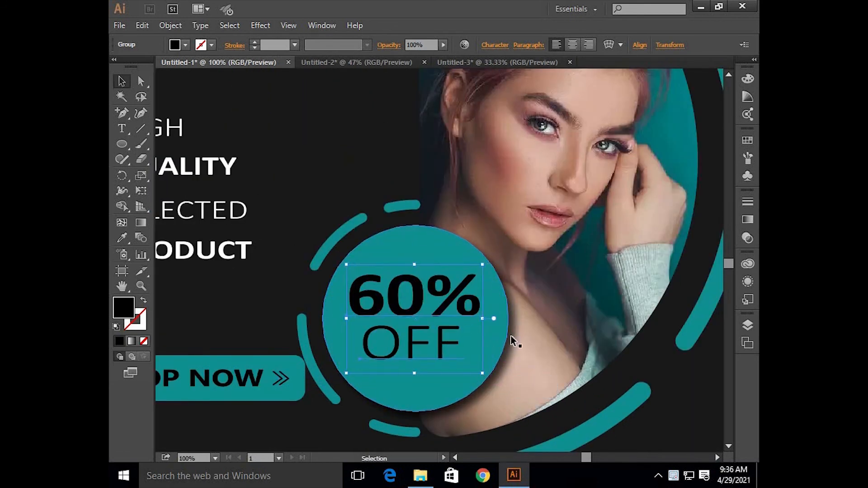
pyautogui.press('Right')
pyautogui.press('Right')
pyautogui.press('Right')
pyautogui.press('Right')
pyautogui.press('Down')
pyautogui.press('Down')
pyautogui.press('Down')
pyautogui.press('Down')
pyautogui.scroll(-2, 498, 302)
pyautogui.click(245, 305)
# Step: Shift the SHOP NOW button down and left until it meets the artboard's left edge
pyautogui.click(323, 344)
pyautogui.hotkey('shift', 'Down')
pyautogui.hotkey('shift', 'Down')
pyautogui.hotkey('shift', 'Down')
pyautogui.hotkey('shift', 'Down')
pyautogui.hotkey('shift', 'Down')
pyautogui.hotkey('shift', 'Down')
pyautogui.hotkey('shift', 'Down')
pyautogui.hotkey('shift', 'Down')
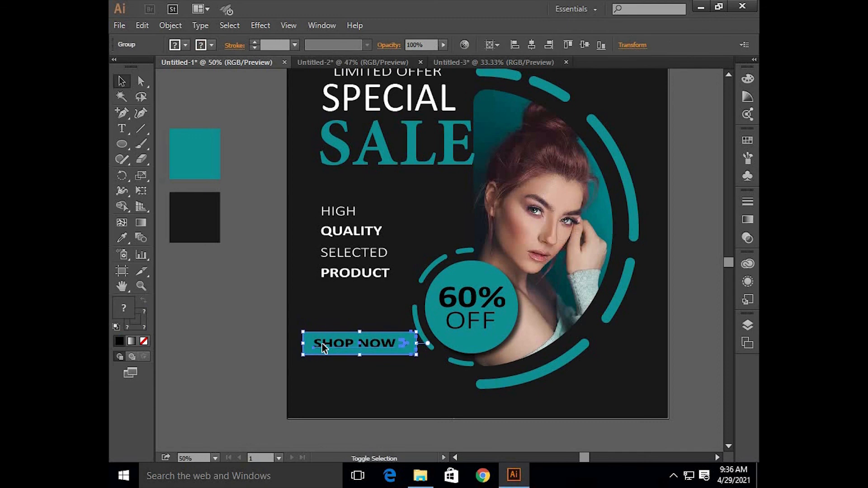
pyautogui.hotkey('shift', 'Left')
pyautogui.hotkey('shift', 'Left')
pyautogui.hotkey('shift', 'Left')
pyautogui.hotkey('shift', 'Left')
pyautogui.hotkey('shift', 'Left')
pyautogui.hotkey('shift', 'Left')
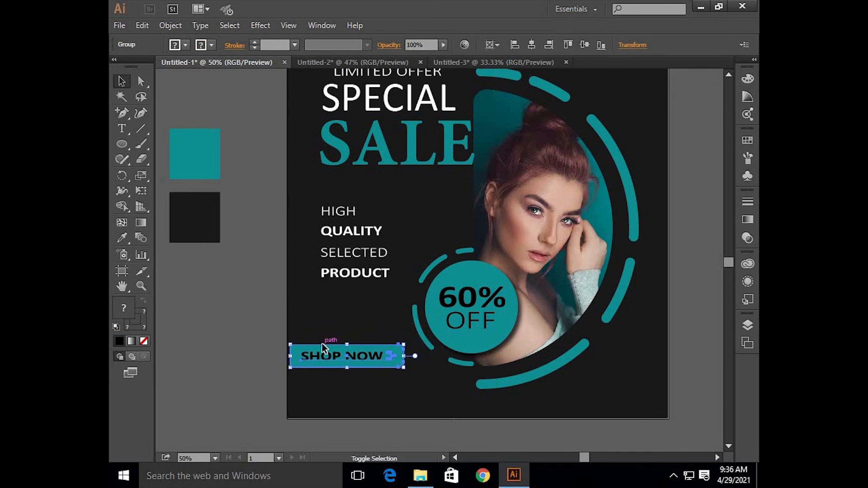
pyautogui.click(262, 320)
# Step: Shift the HIGH QUALITY SELECTED PRODUCT text block left and down, between the headline and the SHOP NOW button
pyautogui.scroll(3, 340, 325)
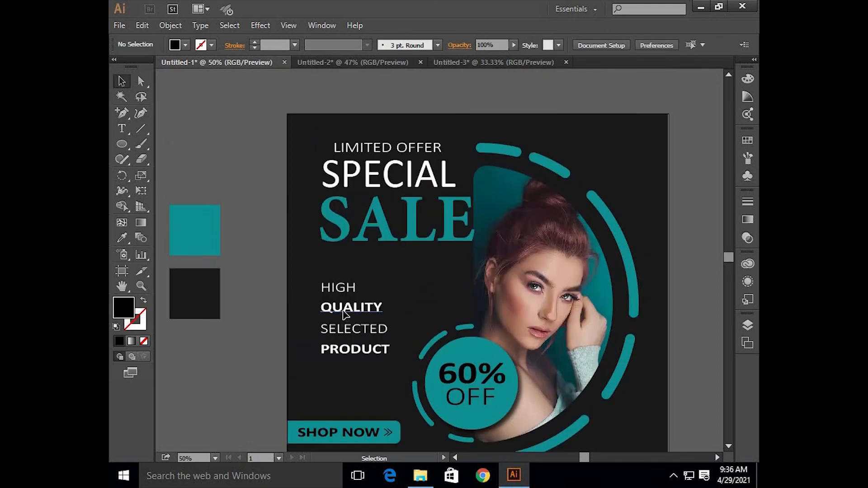
pyautogui.click(343, 312)
pyautogui.scroll(-2, 343, 312)
pyautogui.hotkey('shift', 'Left')
pyautogui.hotkey('shift', 'Left')
pyautogui.hotkey('shift', 'Left')
pyautogui.hotkey('shift', 'Left')
pyautogui.hotkey('shift', 'Down')
pyautogui.hotkey('shift', 'Down')
pyautogui.hotkey('shift', 'Down')
pyautogui.hotkey('shift', 'Down')
pyautogui.hotkey('shift', 'Down')
pyautogui.hotkey('shift', 'Down')
pyautogui.hotkey('shift', 'Down')
pyautogui.hotkey('shift', 'Down')
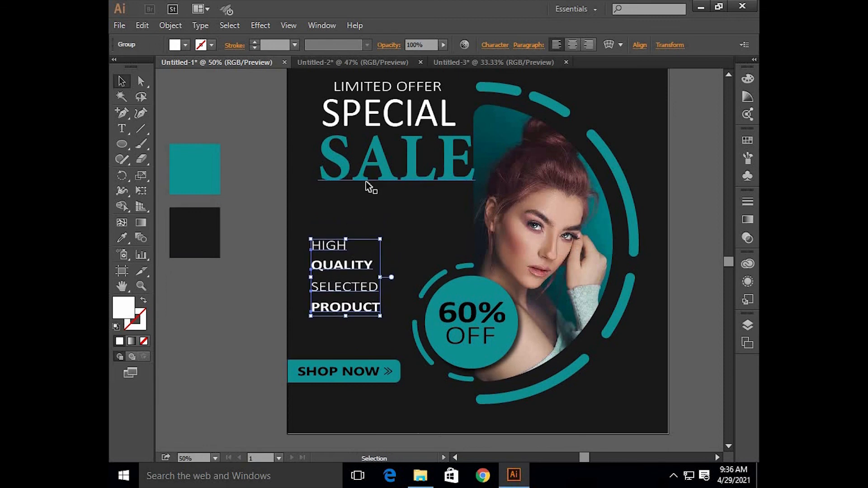
# Step: Shift the LIMITED OFFER SPECIAL SALE headline left and down so it clears the portrait
pyautogui.click(368, 184)
pyautogui.hotkey('shift', 'Left')
pyautogui.hotkey('shift', 'Left')
pyautogui.hotkey('shift', 'Left')
pyautogui.hotkey('shift', 'Left')
pyautogui.hotkey('shift', 'Left')
pyautogui.hotkey('shift', 'Left')
pyautogui.hotkey('shift', 'Down')
pyautogui.hotkey('shift', 'Down')
pyautogui.hotkey('shift', 'Down')
pyautogui.hotkey('shift', 'Down')
pyautogui.hotkey('shift', 'Down')
pyautogui.hotkey('shift', 'Down')
pyautogui.hotkey('shift', 'Down')
# Step: Nudge the HIGH QUALITY SELECTED PRODUCT text block left and slightly down to align with the SALE headline's left edge
pyautogui.click(342, 287)
pyautogui.hotkey('shift', 'Left')
pyautogui.hotkey('shift', 'Left')
pyautogui.hotkey('shift', 'Down')
pyautogui.click(243, 288)
pyautogui.hotkey('ctrl', '-')
pyautogui.hscroll(-3, 243, 288)
pyautogui.scroll(1, 243, 288)
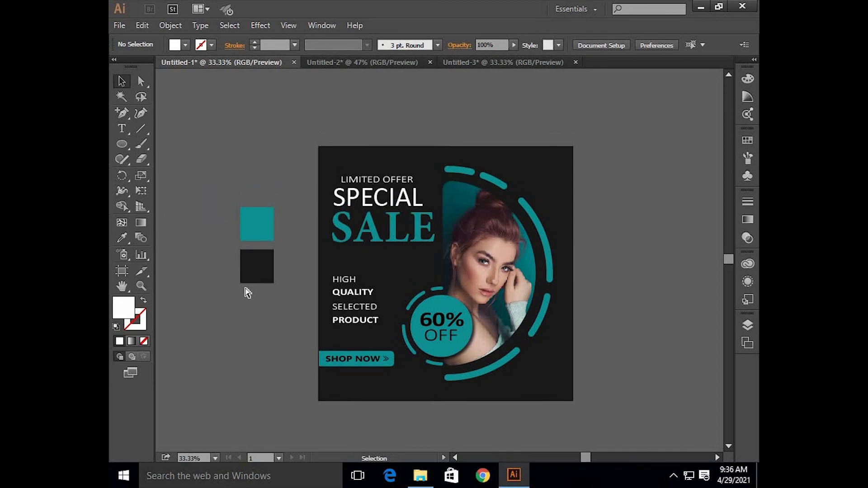
pyautogui.hscroll(-1, 244, 288)
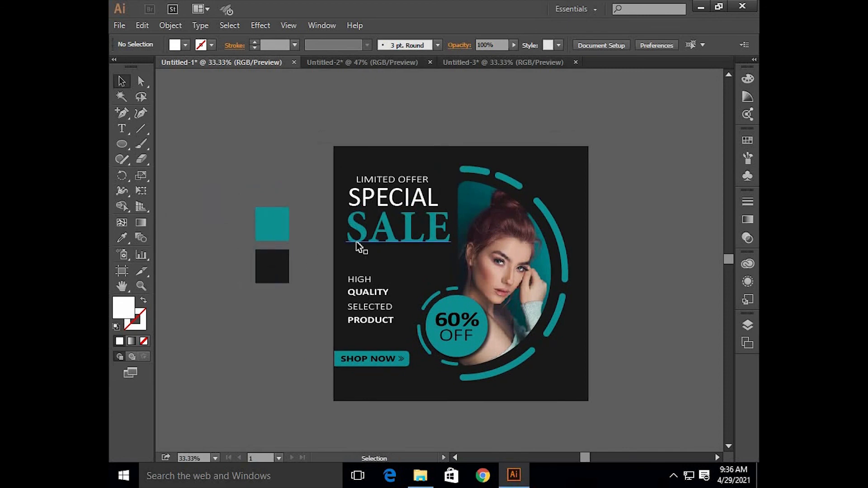